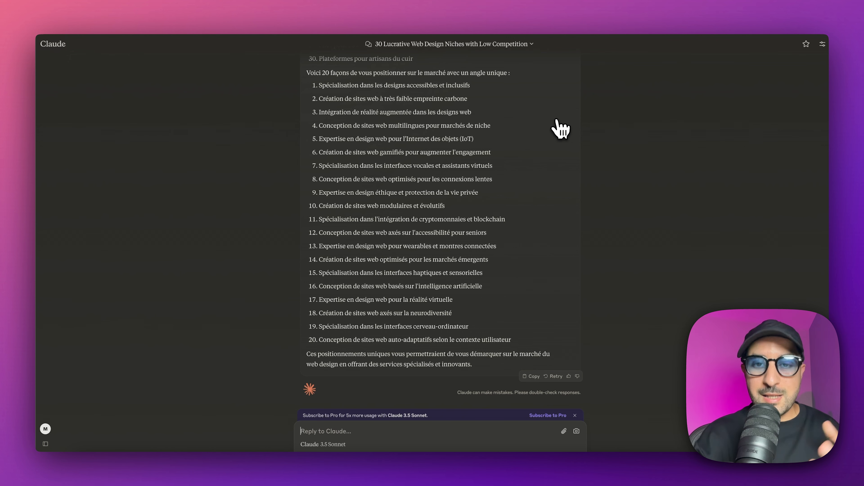
Step: Review Claude's list of 30 web design niches and the 20 ways to position on the market
{"action": "scroll", "coordinate": [558, 130], "scroll_direction": "up", "scroll_amount": 6}
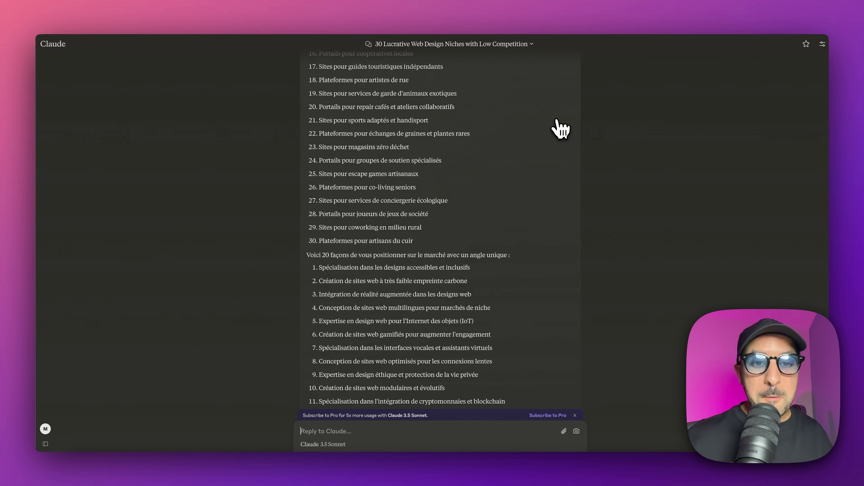
{"action": "scroll", "coordinate": [477, 131], "scroll_direction": "up", "scroll_amount": 2}
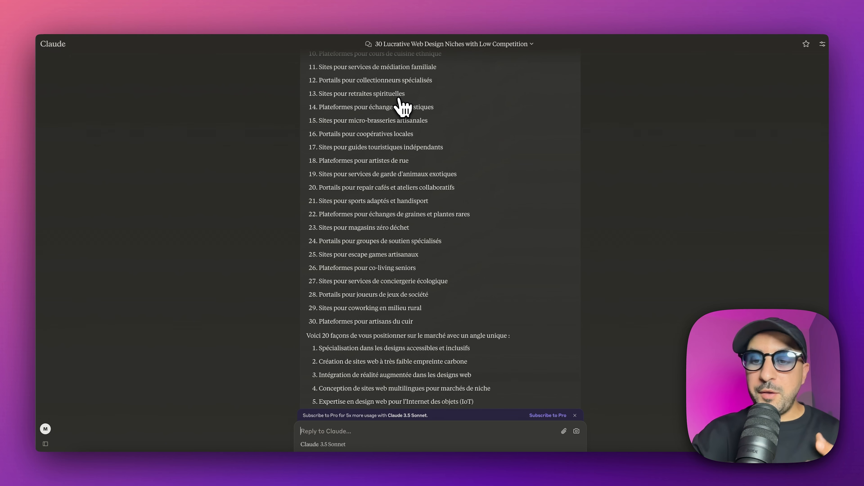
{"action": "scroll", "coordinate": [403, 107], "scroll_direction": "up", "scroll_amount": 2}
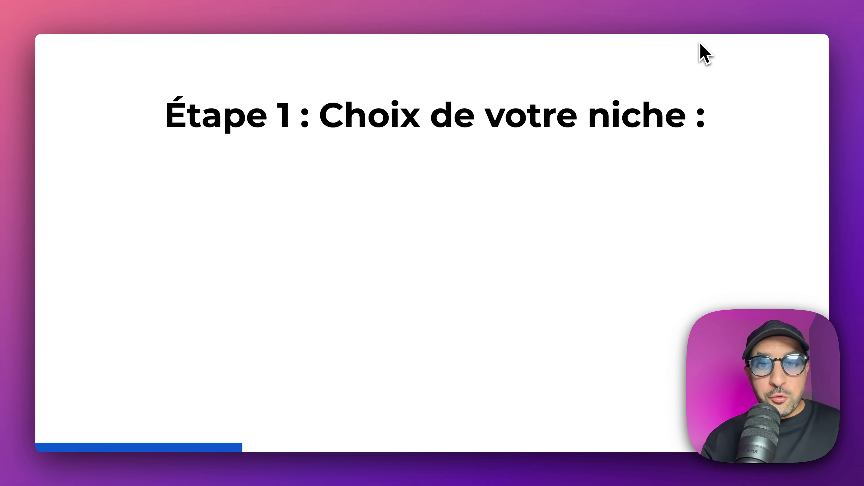
{"action": "key", "text": "Right"}
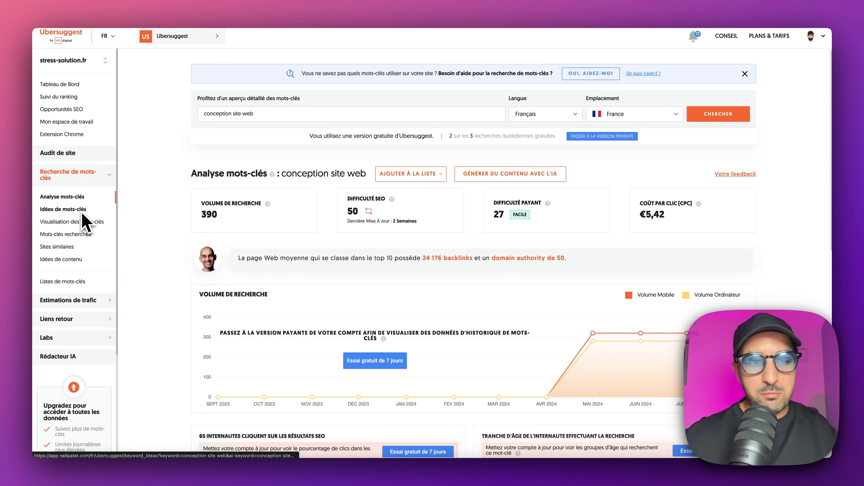
Step: In Ubersuggest, examine the "conception site web" keyword analysis, including search volume, keyword ideas and content ideas
{"action": "scroll", "coordinate": [155, 244], "scroll_direction": "down", "scroll_amount": 3}
{"action": "scroll", "coordinate": [158, 245], "scroll_direction": "down", "scroll_amount": 4}
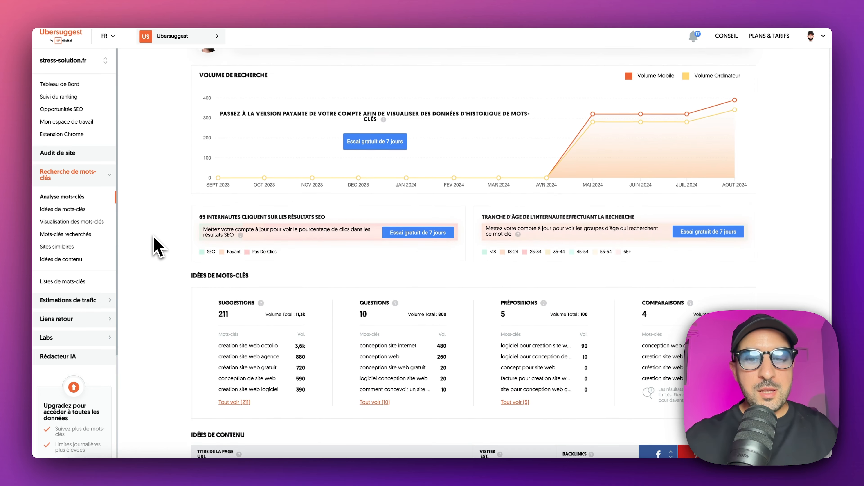
{"action": "scroll", "coordinate": [160, 246], "scroll_direction": "up", "scroll_amount": 5}
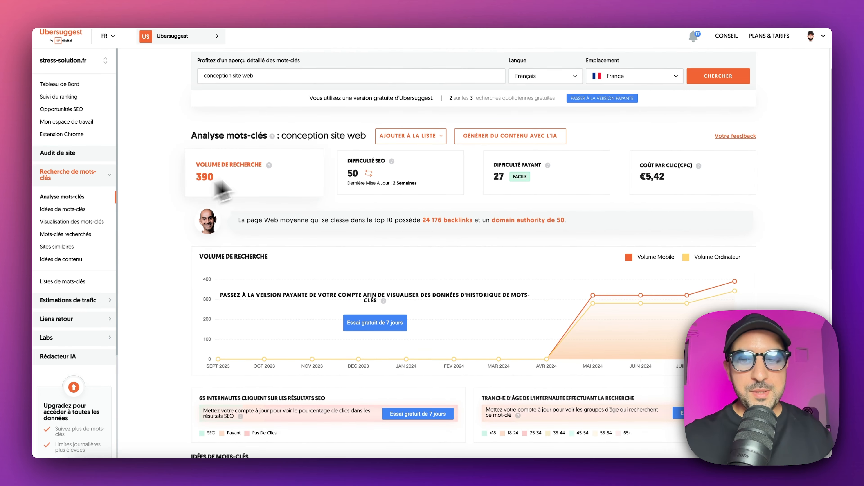
{"action": "scroll", "coordinate": [314, 170], "scroll_direction": "down", "scroll_amount": 11}
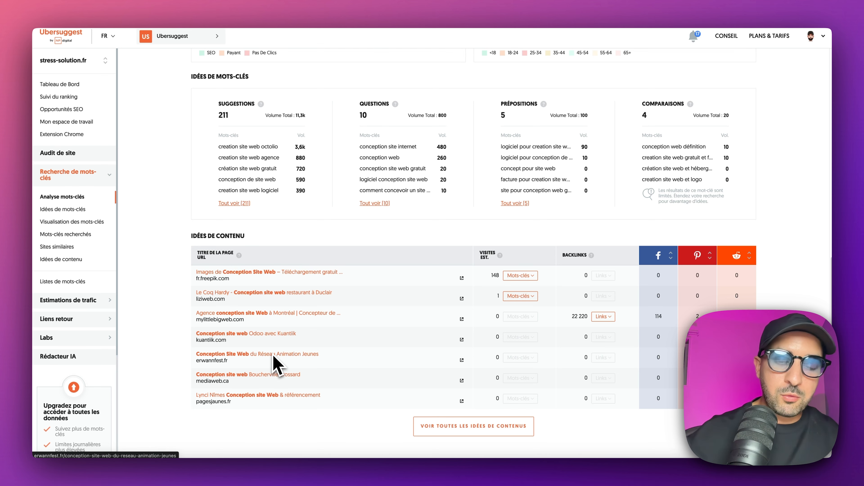
{"action": "scroll", "coordinate": [320, 343], "scroll_direction": "up", "scroll_amount": 3}
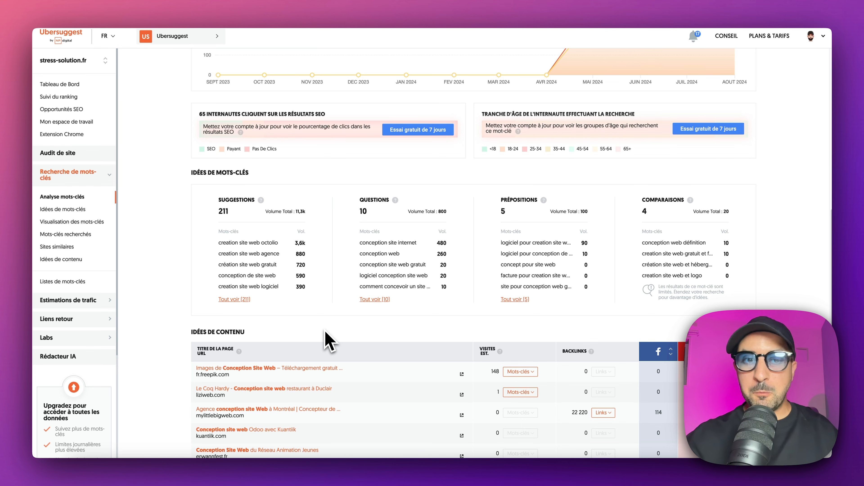
{"action": "scroll", "coordinate": [326, 340], "scroll_direction": "up", "scroll_amount": 10}
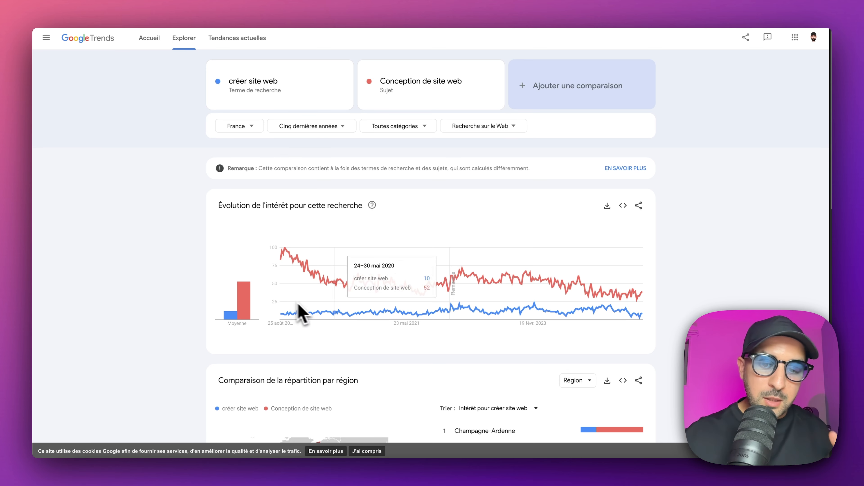
Step: In Google Trends, examine the comparison of "créer site web" and "Conception de site web" and its period, category and search-type filter options
{"action": "scroll", "coordinate": [376, 328], "scroll_direction": "down", "scroll_amount": 5}
{"action": "scroll", "coordinate": [373, 304], "scroll_direction": "up", "scroll_amount": 5}
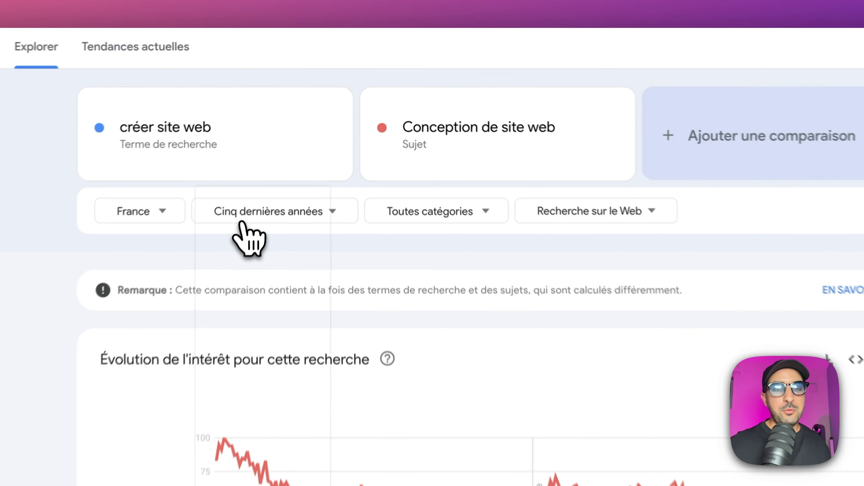
{"action": "left_click", "coordinate": [295, 131]}
{"action": "left_click", "coordinate": [439, 227]}
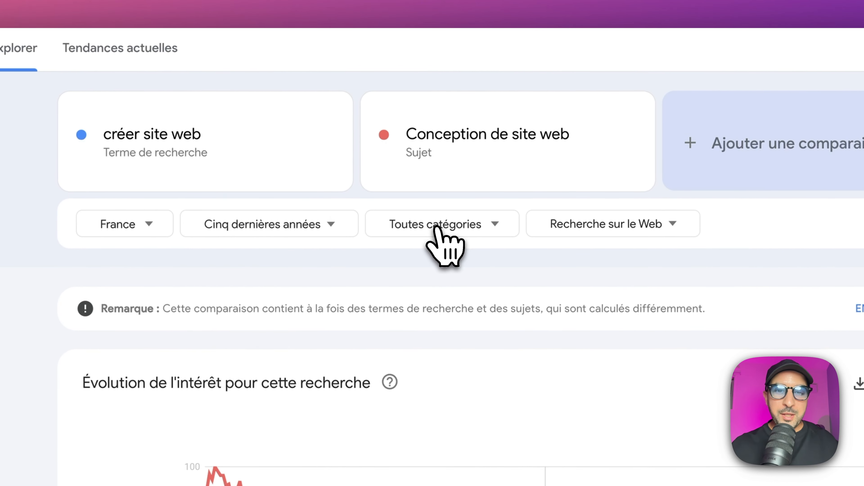
{"action": "left_click", "coordinate": [439, 228]}
{"action": "left_click", "coordinate": [644, 219]}
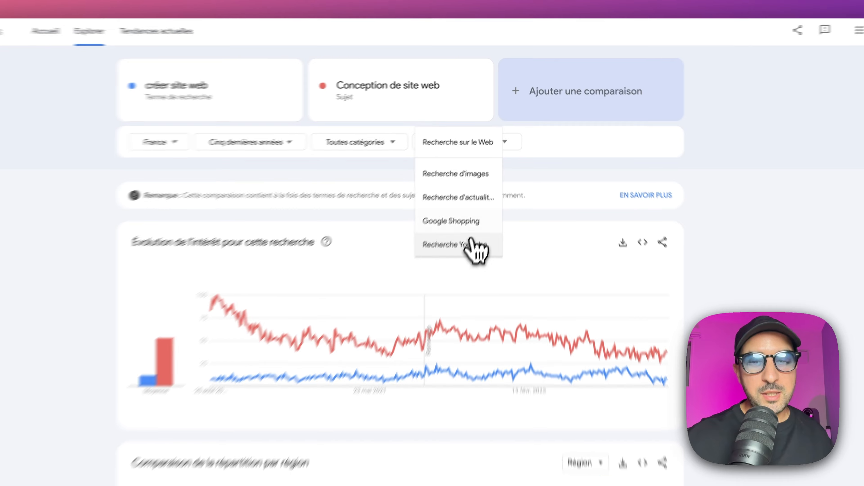
{"action": "left_click", "coordinate": [768, 302]}
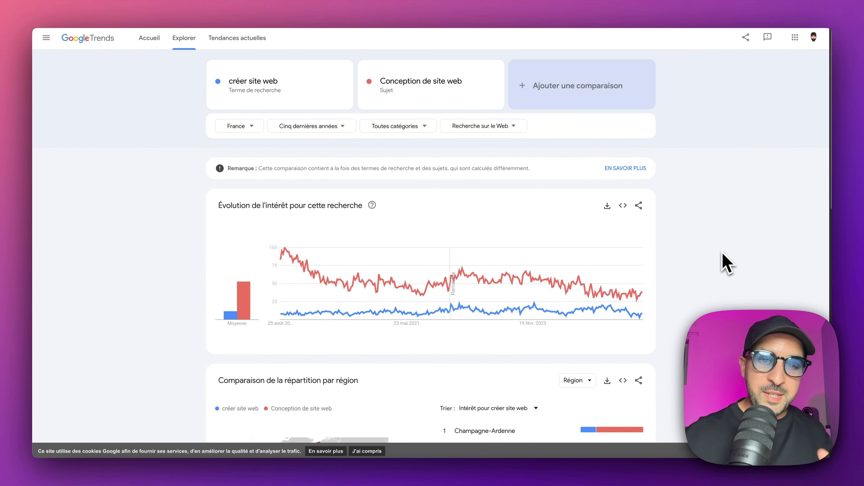
Step: Examine the regional breakdown of both compared terms and the related queries for "créer site web"
{"action": "scroll", "coordinate": [726, 263], "scroll_direction": "down", "scroll_amount": 1}
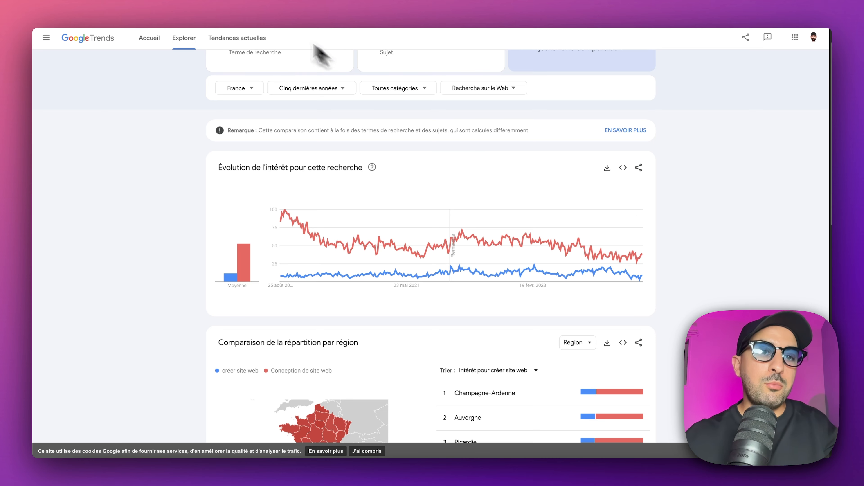
{"action": "scroll", "coordinate": [399, 149], "scroll_direction": "down", "scroll_amount": 8}
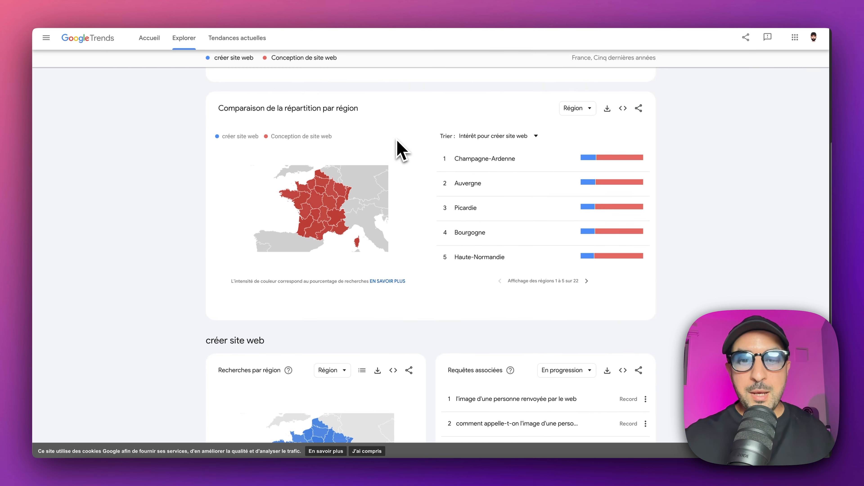
{"action": "scroll", "coordinate": [400, 149], "scroll_direction": "down", "scroll_amount": 1}
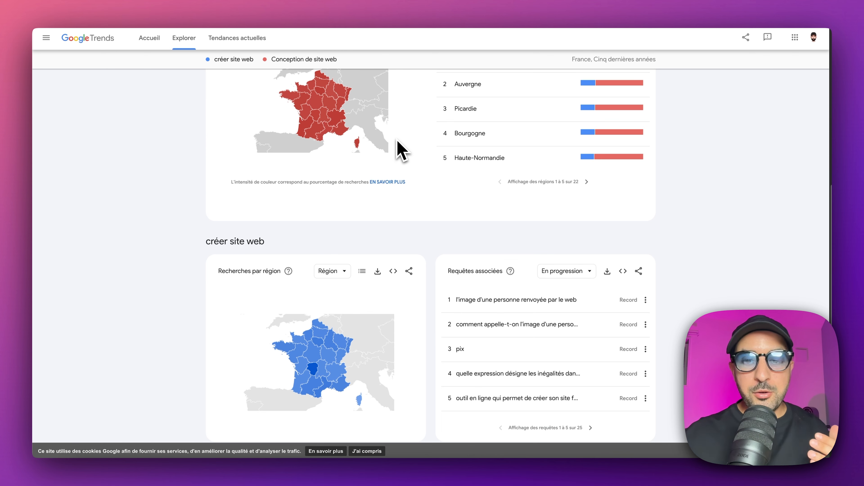
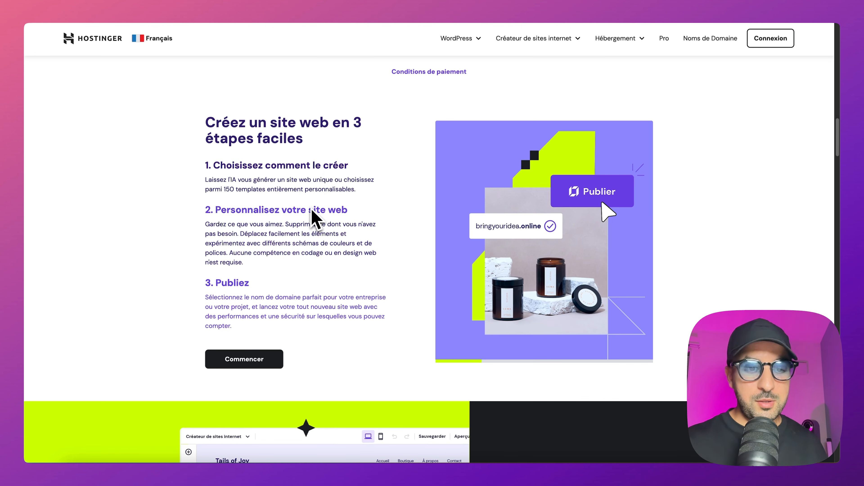
Step: Browse Hostinger's website builder page and its example templates for business presentation, online shop, blog and other sites
{"action": "scroll", "coordinate": [293, 293], "scroll_direction": "down", "scroll_amount": 5}
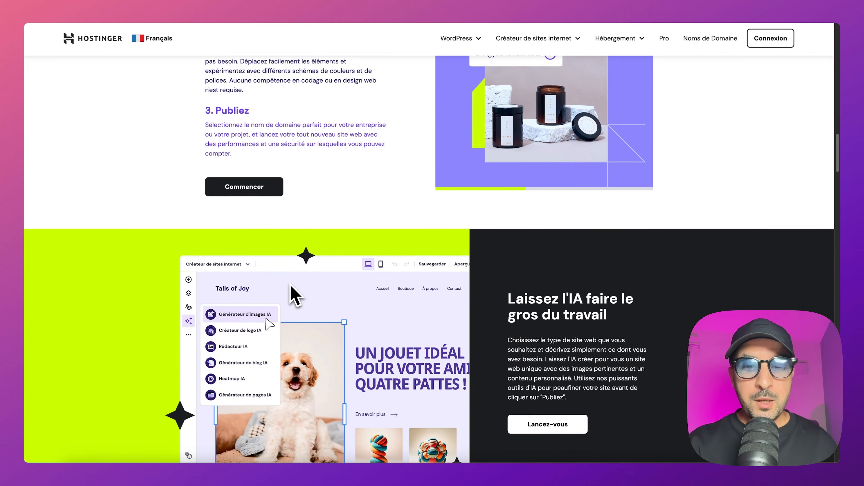
{"action": "scroll", "coordinate": [292, 287], "scroll_direction": "down", "scroll_amount": 1}
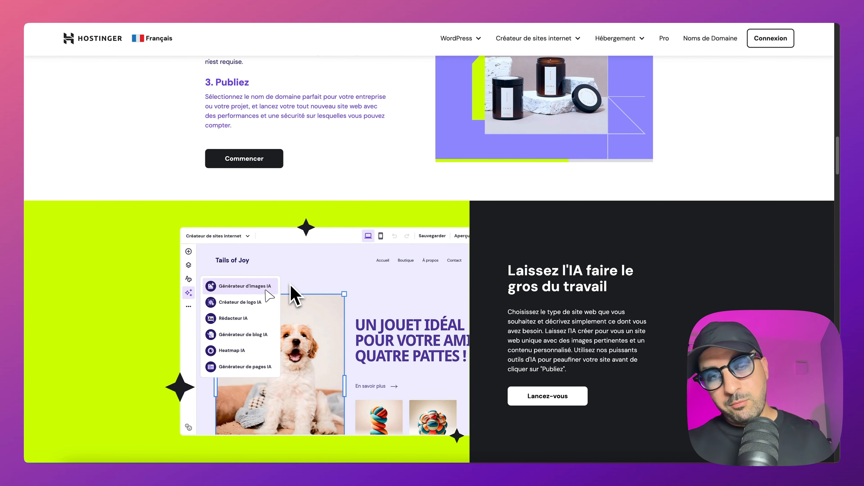
{"action": "scroll", "coordinate": [295, 296], "scroll_direction": "down", "scroll_amount": 14}
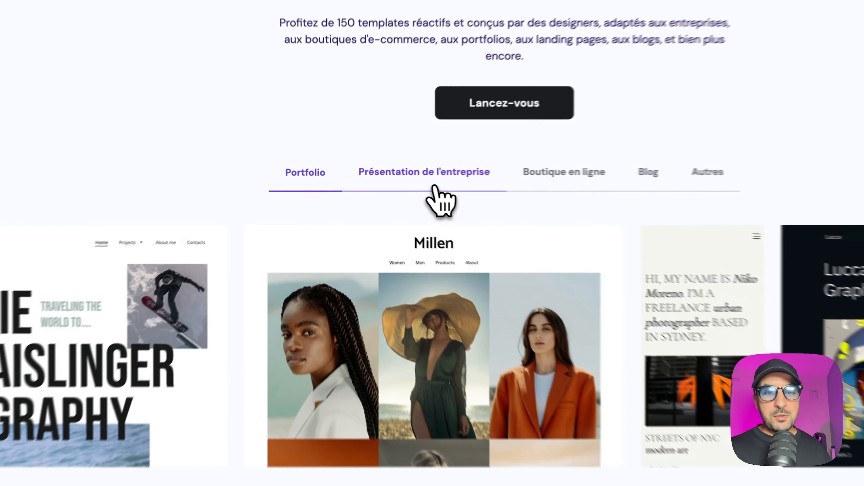
{"action": "left_click", "coordinate": [383, 168]}
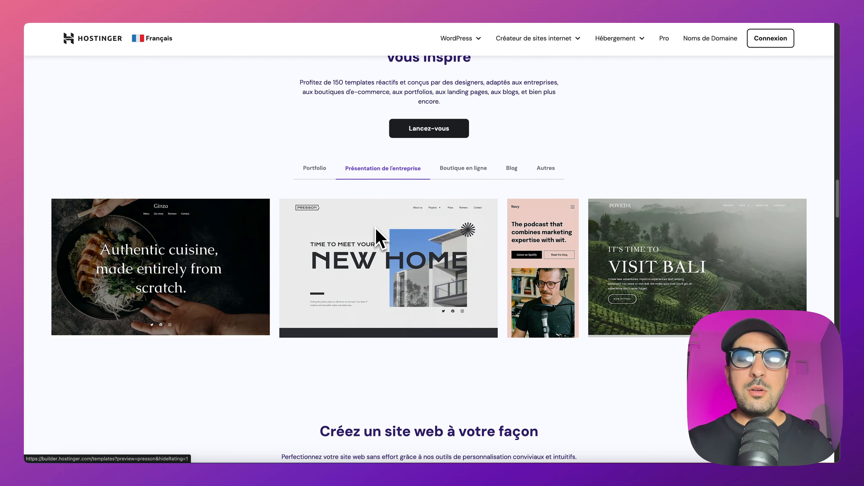
{"action": "left_click", "coordinate": [468, 172]}
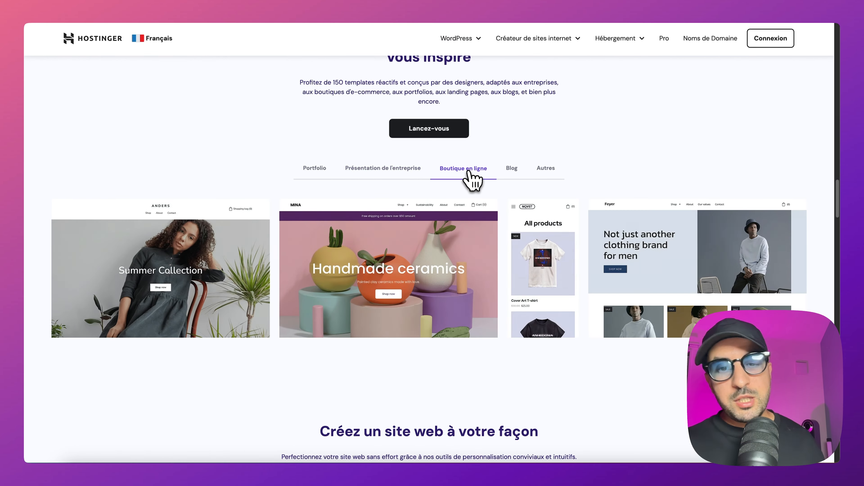
{"action": "left_click", "coordinate": [510, 170]}
{"action": "left_click", "coordinate": [546, 169]}
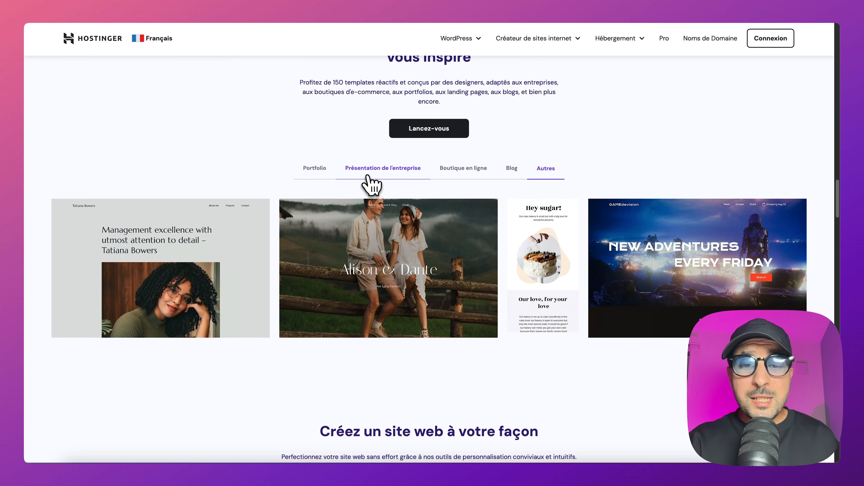
{"action": "left_click", "coordinate": [368, 177]}
Step: Preview the Presson "New Home" business template and look through its page sections
{"action": "left_click", "coordinate": [361, 220]}
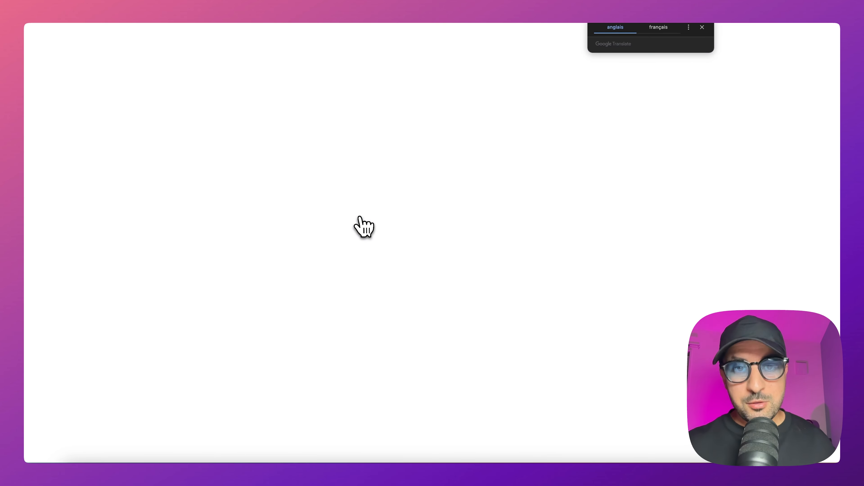
{"action": "left_click", "coordinate": [702, 28]}
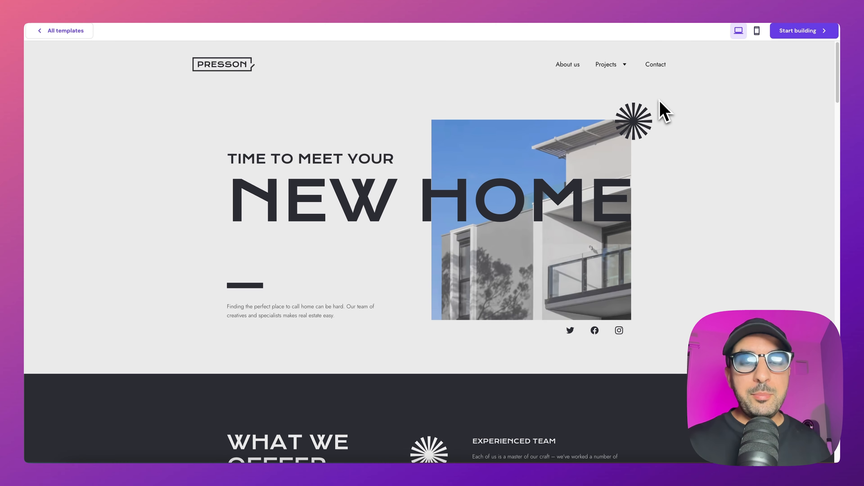
{"action": "scroll", "coordinate": [663, 149], "scroll_direction": "down", "scroll_amount": 15}
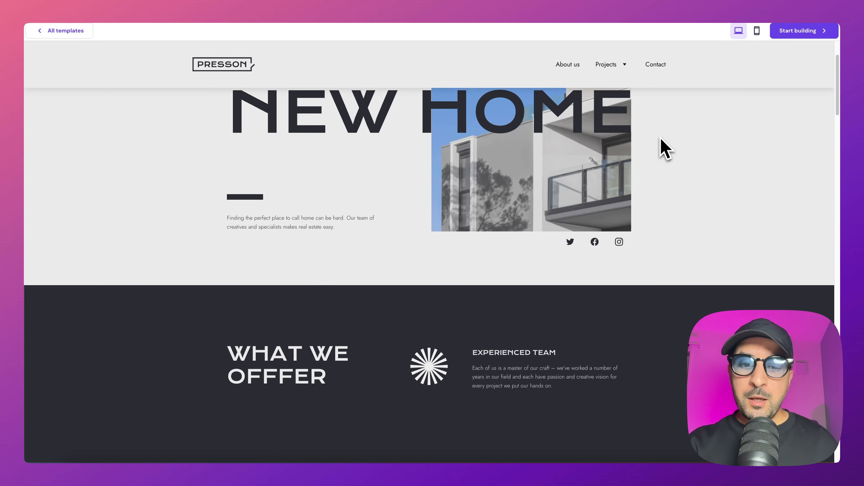
{"action": "scroll", "coordinate": [662, 139], "scroll_direction": "down", "scroll_amount": 1}
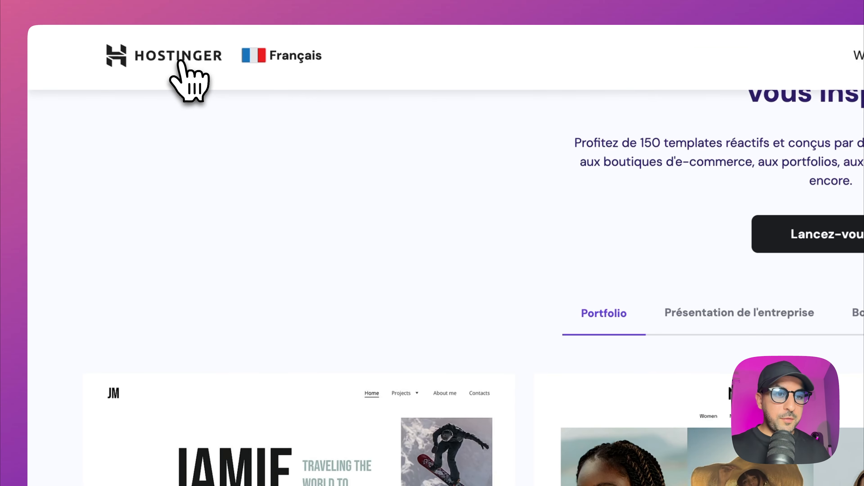
Step: Return to Hostinger's home page and compare the prices and main features of the Premium, Business and Cloud Startup plans
{"action": "left_click", "coordinate": [179, 61]}
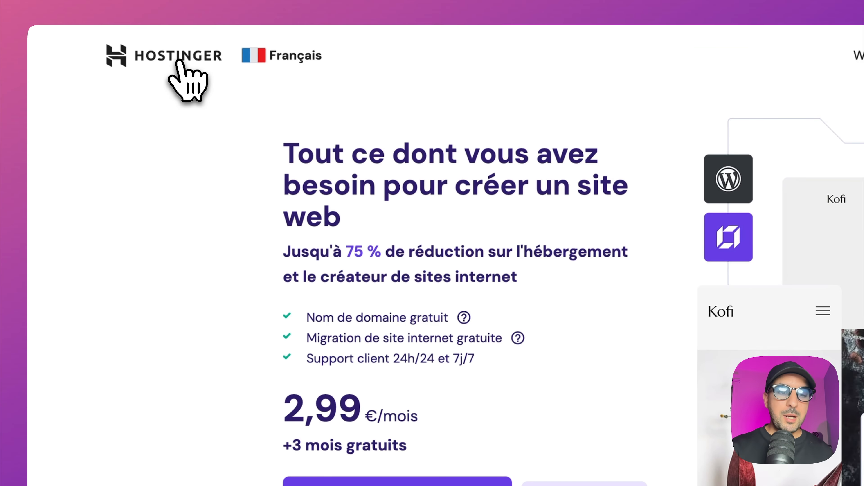
{"action": "scroll", "coordinate": [347, 326], "scroll_direction": "down", "scroll_amount": 10}
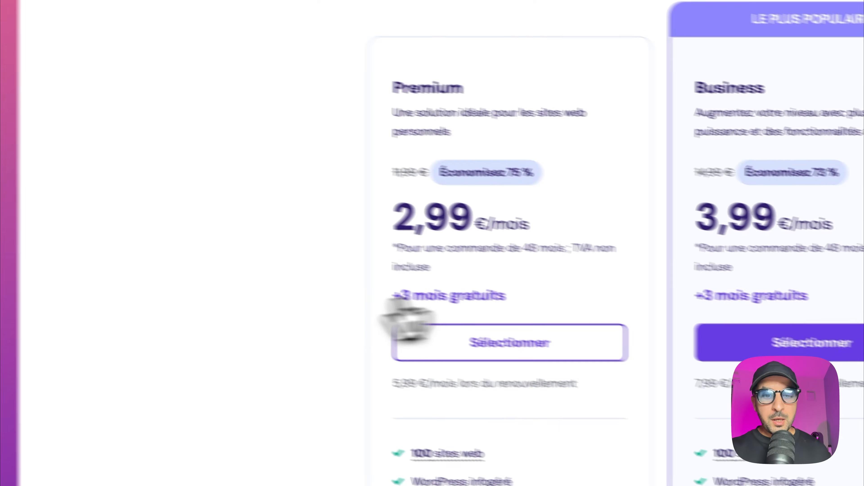
{"action": "scroll", "coordinate": [490, 252], "scroll_direction": "down", "scroll_amount": 2}
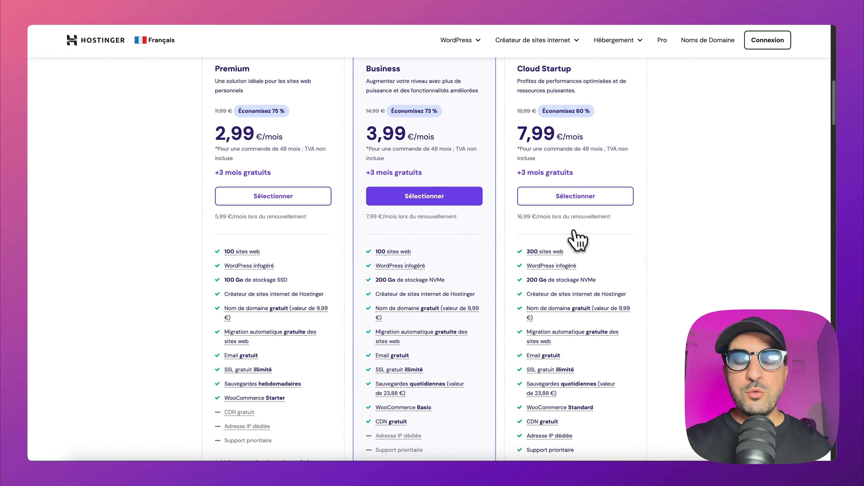
{"action": "scroll", "coordinate": [392, 240], "scroll_direction": "down", "scroll_amount": 1}
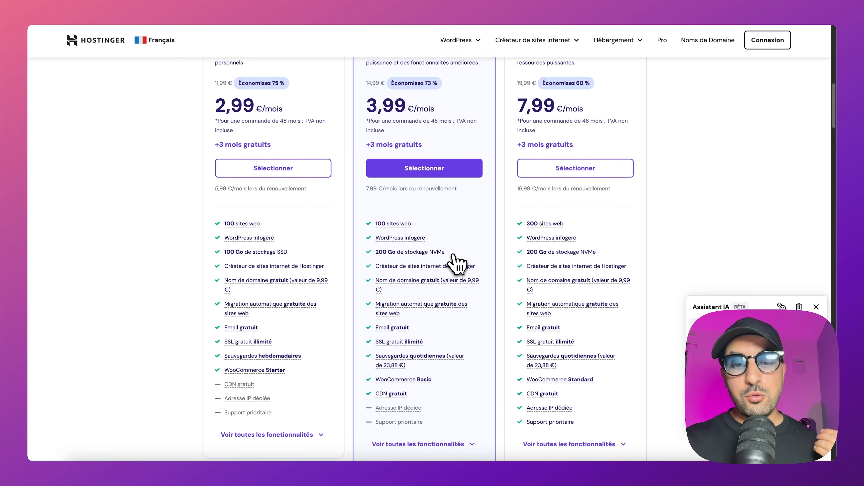
{"action": "scroll", "coordinate": [456, 260], "scroll_direction": "down", "scroll_amount": 1}
{"action": "mouse_move", "coordinate": [395, 300]}
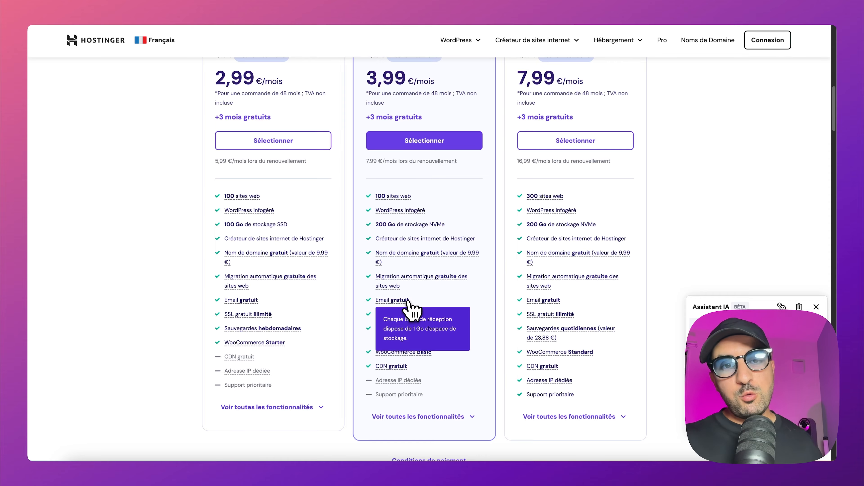
{"action": "scroll", "coordinate": [440, 302], "scroll_direction": "down", "scroll_amount": 5}
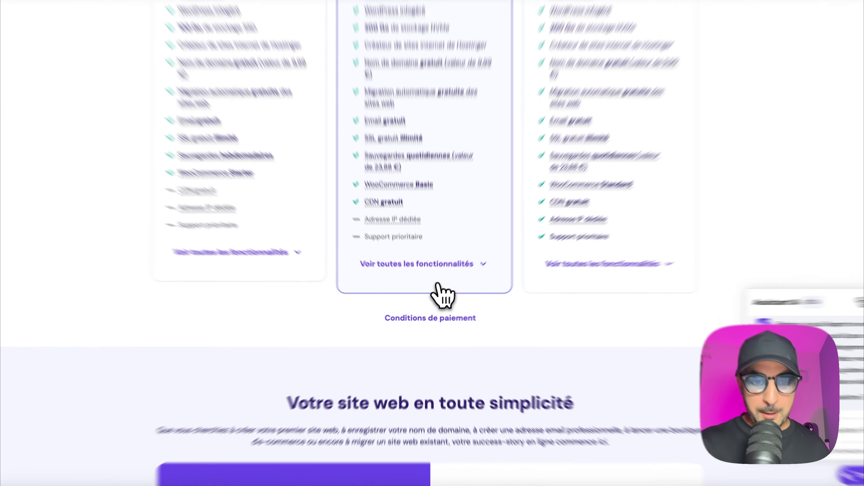
Step: Expand the plans' full feature lists and examine the website builder, AI tool and security features of the Business plan
{"action": "left_click", "coordinate": [425, 299]}
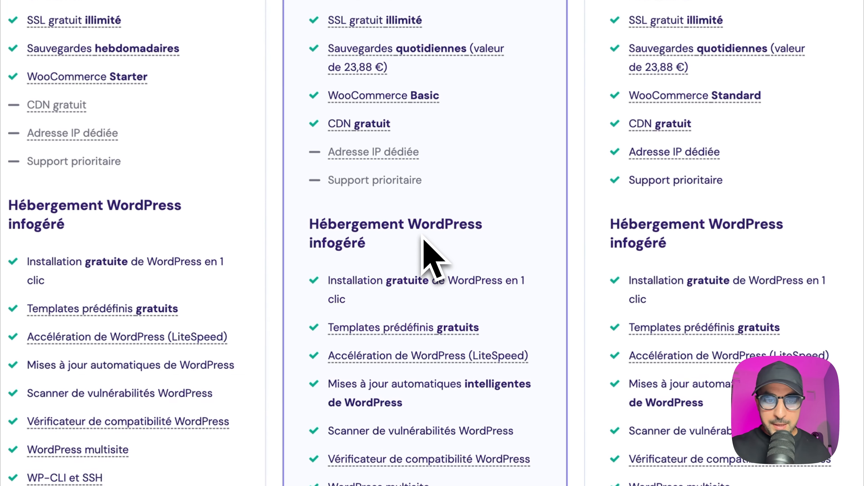
{"action": "scroll", "coordinate": [424, 240], "scroll_direction": "down", "scroll_amount": 10}
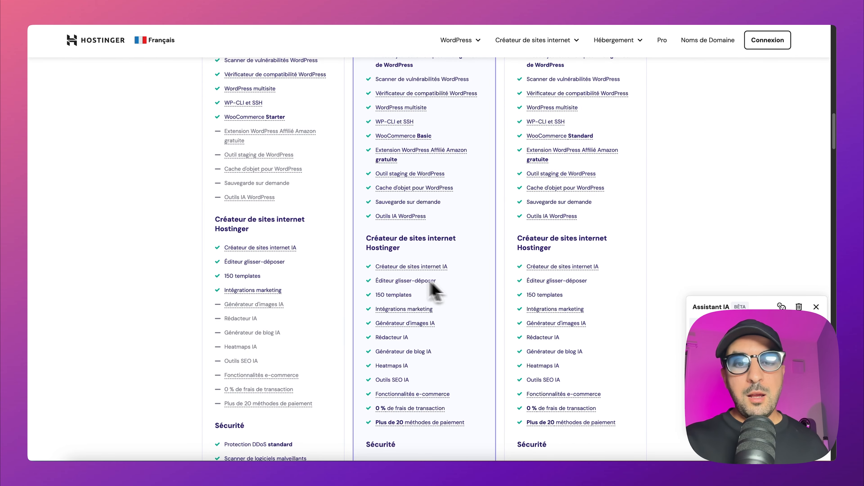
{"action": "mouse_move", "coordinate": [395, 275]}
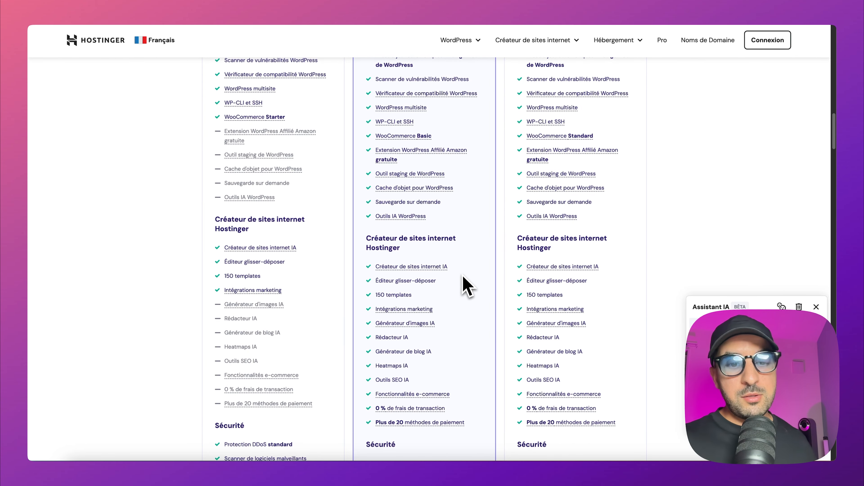
{"action": "scroll", "coordinate": [460, 279], "scroll_direction": "down", "scroll_amount": 2}
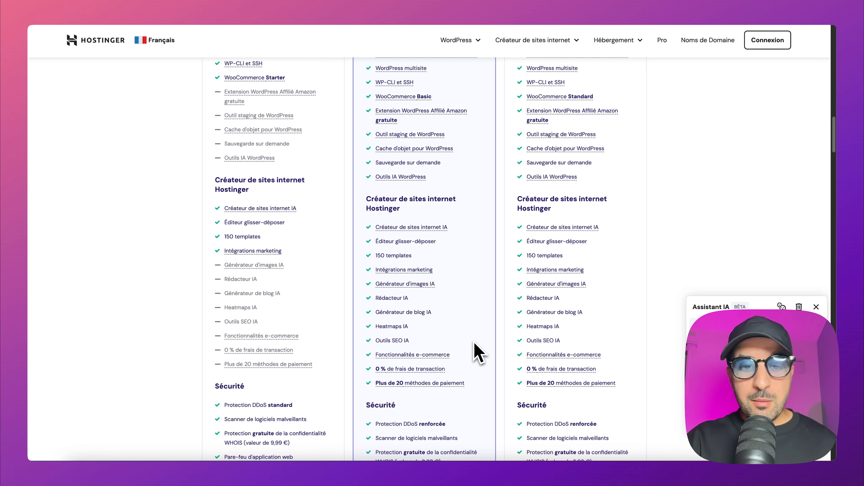
{"action": "scroll", "coordinate": [464, 343], "scroll_direction": "down", "scroll_amount": 2}
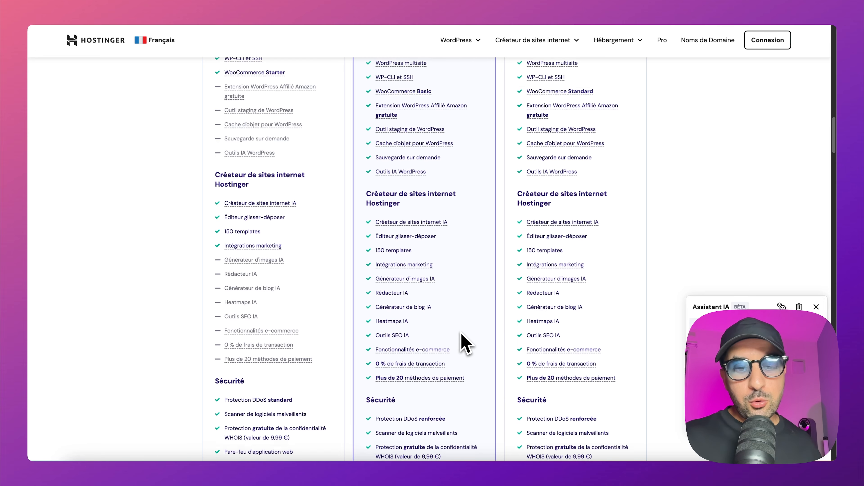
{"action": "mouse_move", "coordinate": [462, 337]}
{"action": "scroll", "coordinate": [462, 333], "scroll_direction": "down", "scroll_amount": 2}
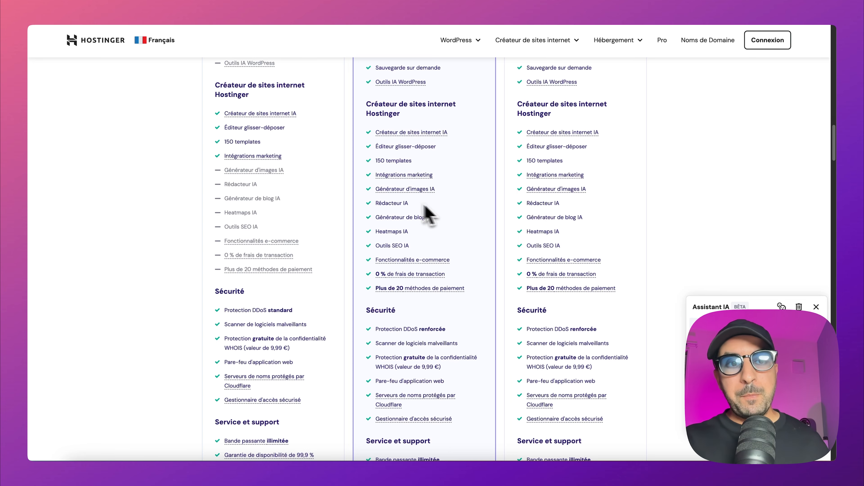
Step: Select the Business hosting plan to go to its checkout
{"action": "scroll", "coordinate": [395, 164], "scroll_direction": "up", "scroll_amount": 3}
{"action": "scroll", "coordinate": [395, 163], "scroll_direction": "up", "scroll_amount": 10}
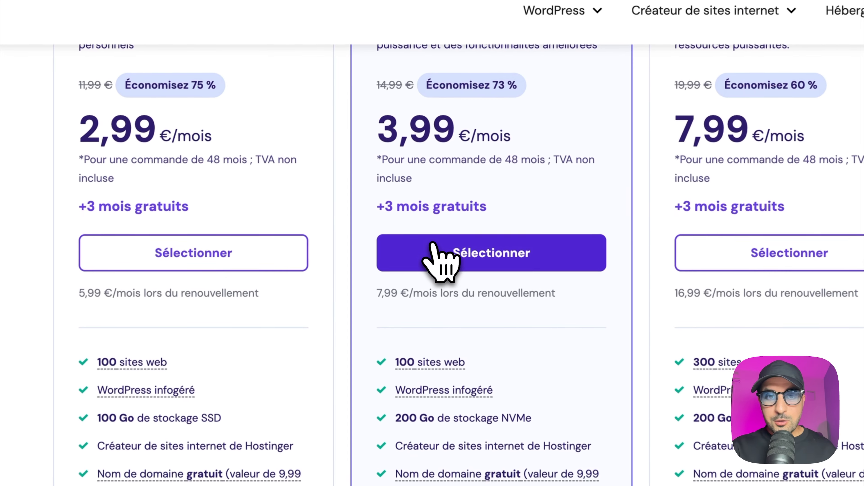
{"action": "left_click", "coordinate": [434, 246]}
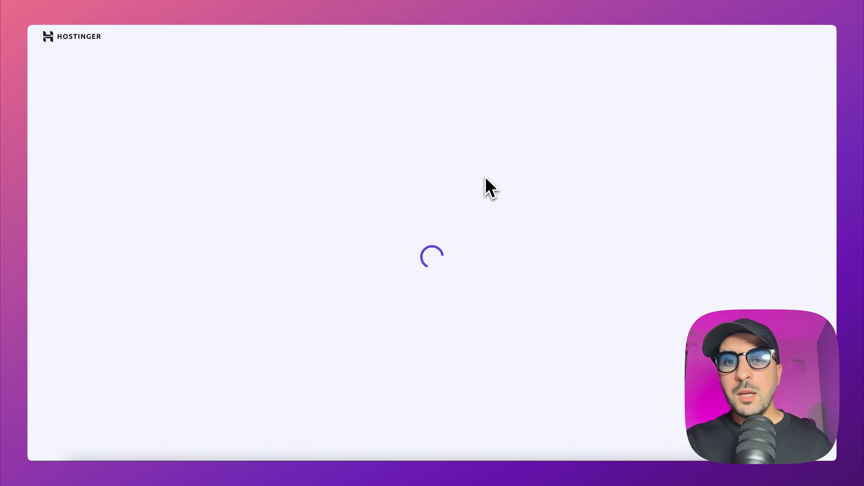
Step: Enter the promotional code for the 48-month Business plan order and apply it
{"action": "scroll", "coordinate": [592, 262], "scroll_direction": "down", "scroll_amount": 12}
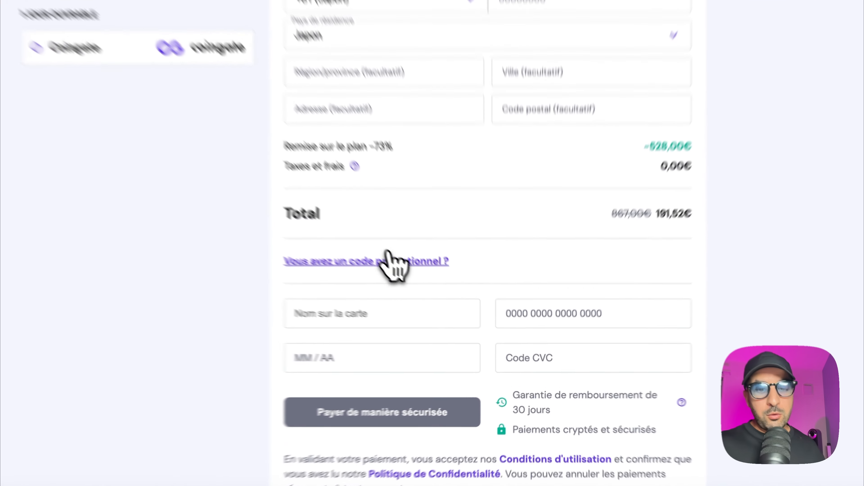
{"action": "left_click", "coordinate": [435, 304]}
{"action": "left_click", "coordinate": [303, 272]}
{"action": "type", "text": "ADAMRZK"}
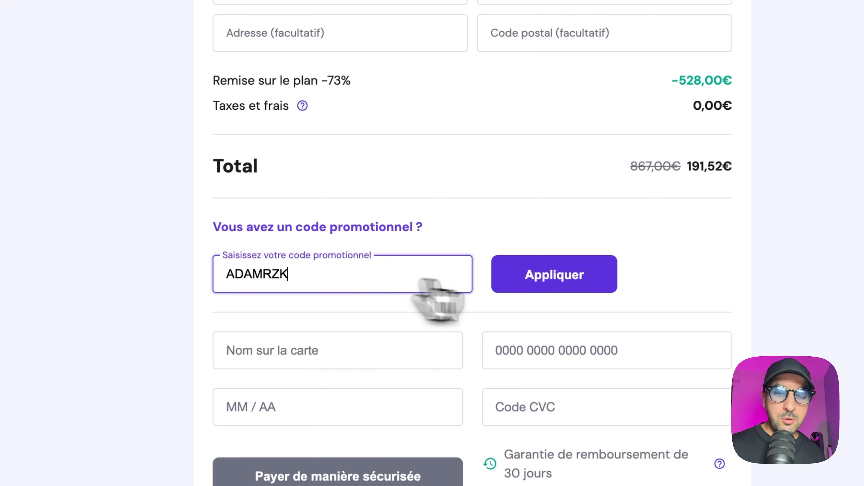
{"action": "left_click", "coordinate": [566, 289]}
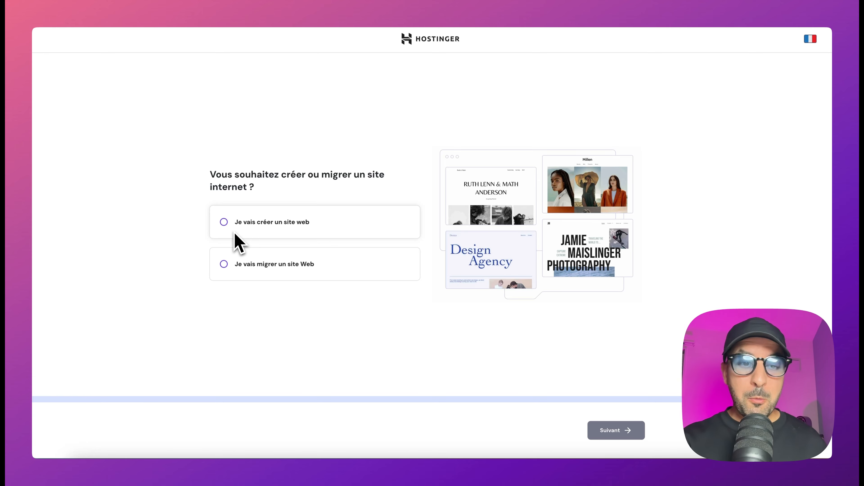
Step: Choose to create a new website and build it with Créateur de sites internet Hostinger
{"action": "left_click", "coordinate": [225, 230]}
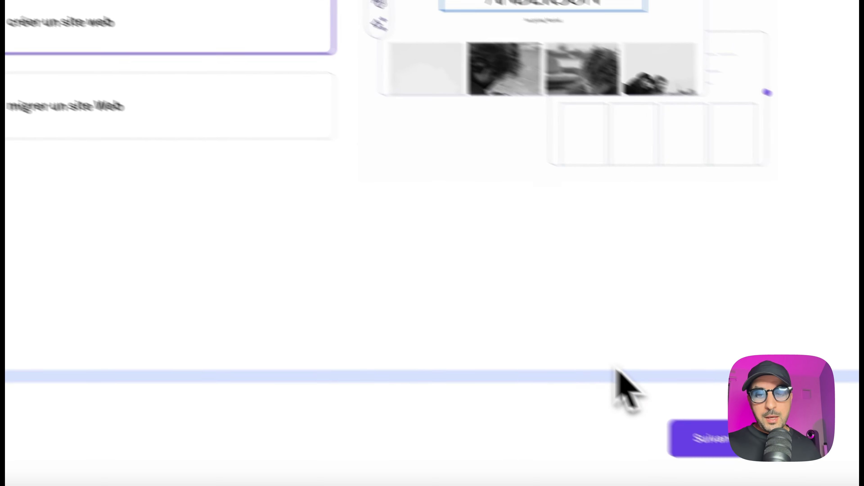
{"action": "left_click", "coordinate": [693, 439]}
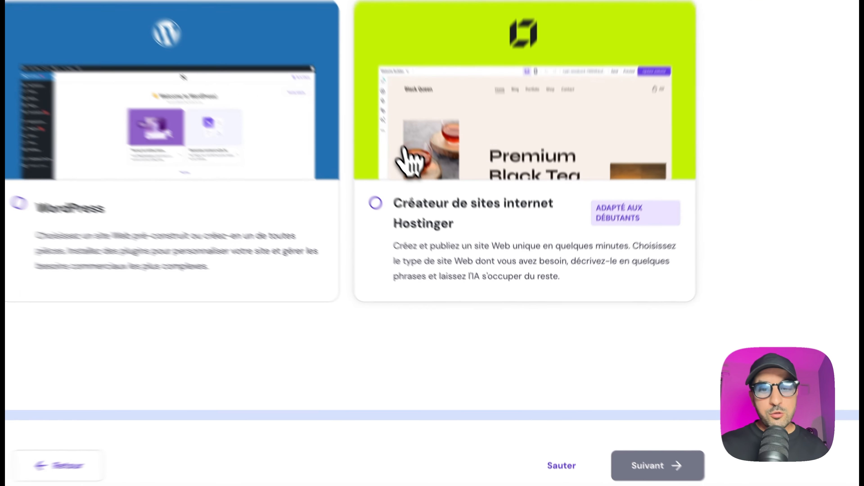
{"action": "left_click", "coordinate": [464, 244]}
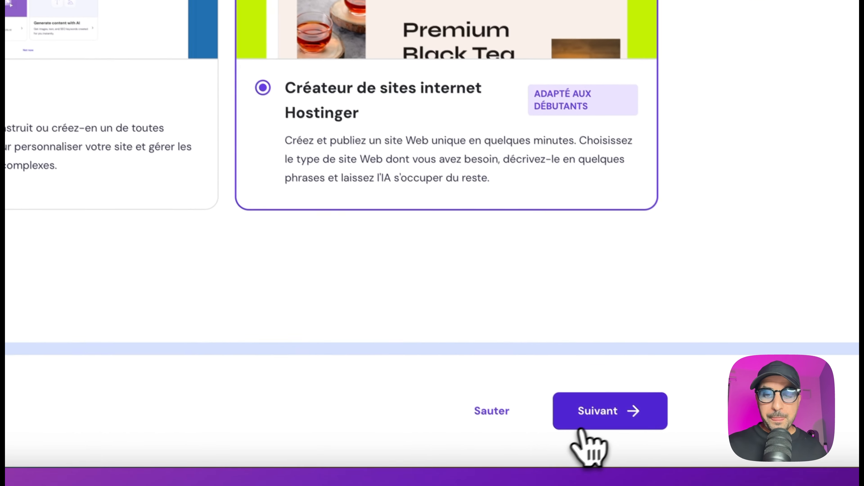
{"action": "left_click", "coordinate": [582, 428]}
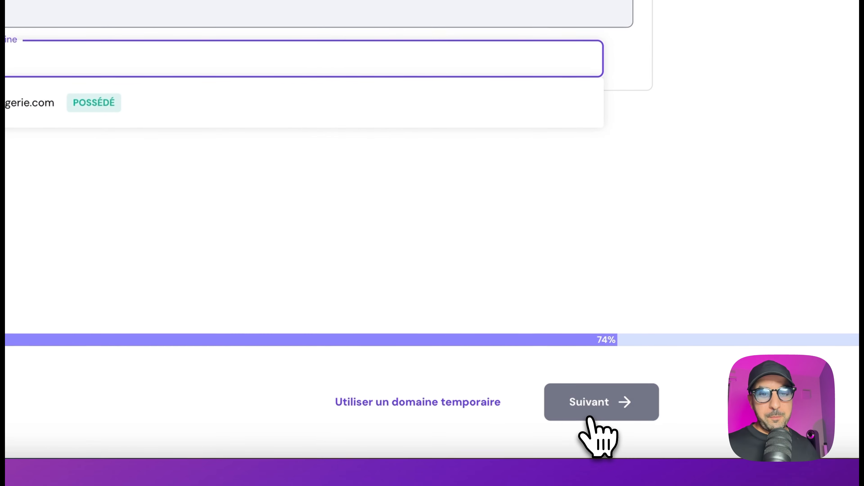
Step: Assign the owned domain business-algerie.com to the site and start creating it with AI
{"action": "left_click", "coordinate": [283, 131]}
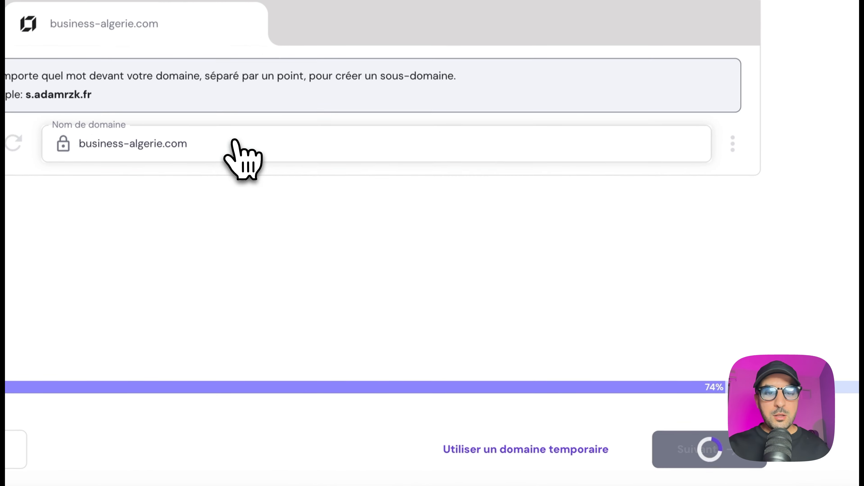
{"action": "left_click", "coordinate": [714, 444]}
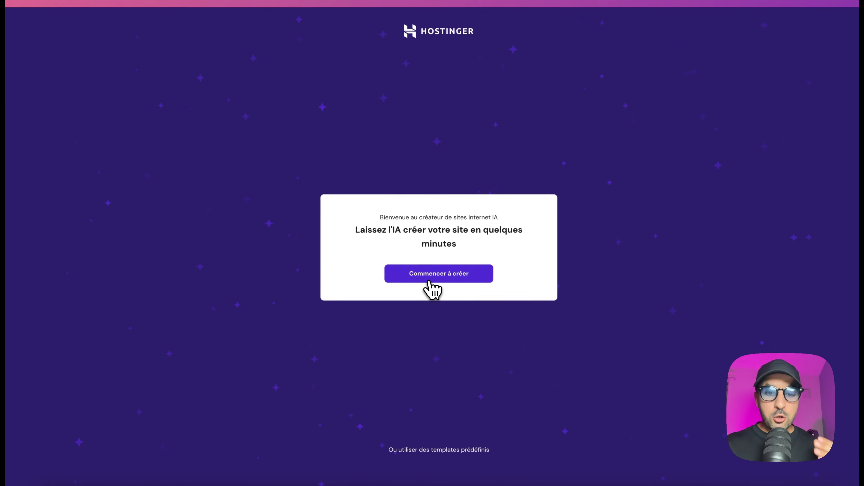
{"action": "left_click", "coordinate": [429, 269]}
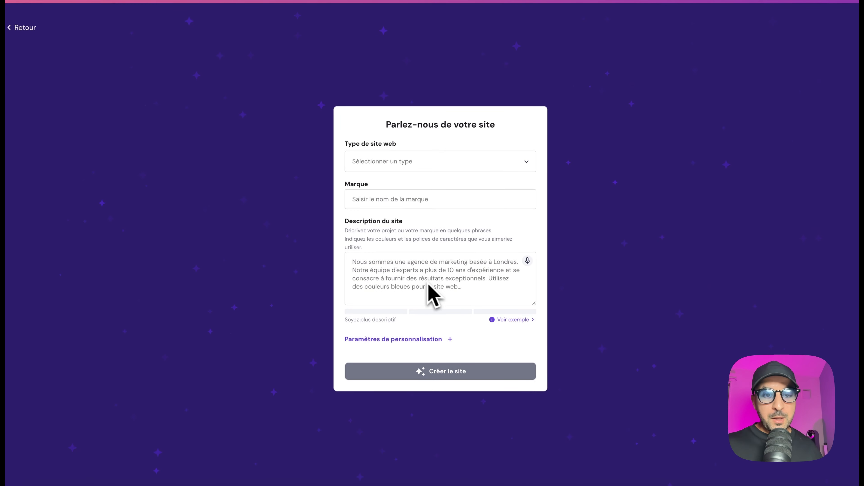
Step: Set the website type to Boutique en ligne in the AI site description form
{"action": "left_click", "coordinate": [381, 160]}
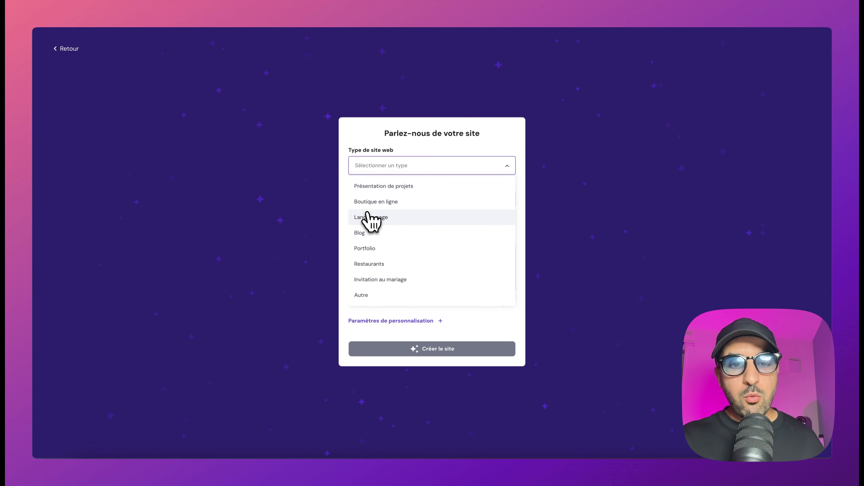
{"action": "left_click", "coordinate": [370, 204]}
{"action": "left_click", "coordinate": [367, 201]}
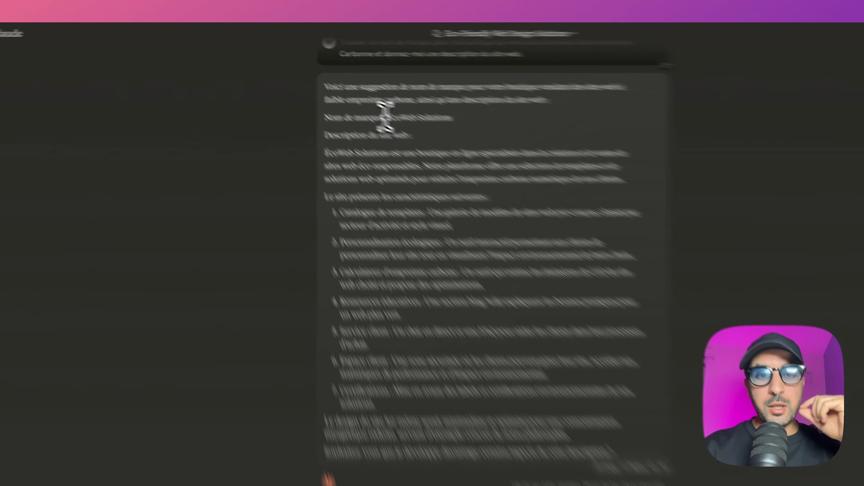
Step: Copy the suggested brand name ÉcoWeb Solutions from Claude's reply into the Marque field of the AI site form
{"action": "left_click_drag", "start_coordinate": [350, 99], "coordinate": [388, 101]}
{"action": "left_click_drag", "start_coordinate": [567, 173], "coordinate": [597, 172]}
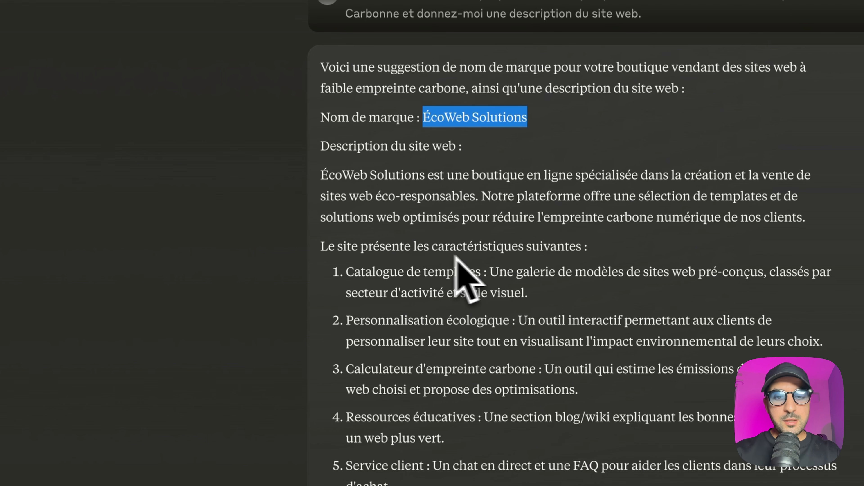
{"action": "left_click", "coordinate": [383, 199]}
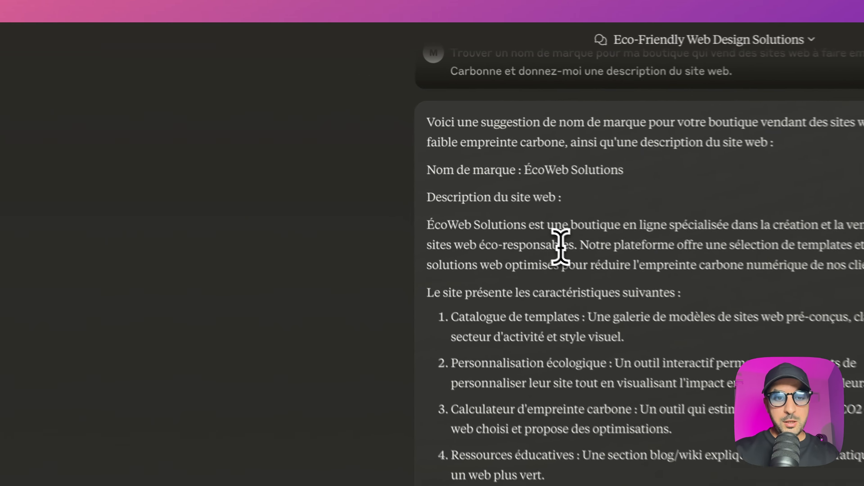
Step: Copy the introductory description paragraph from Claude's reply into the site description field of the AI form
{"action": "triple_click", "coordinate": [560, 246]}
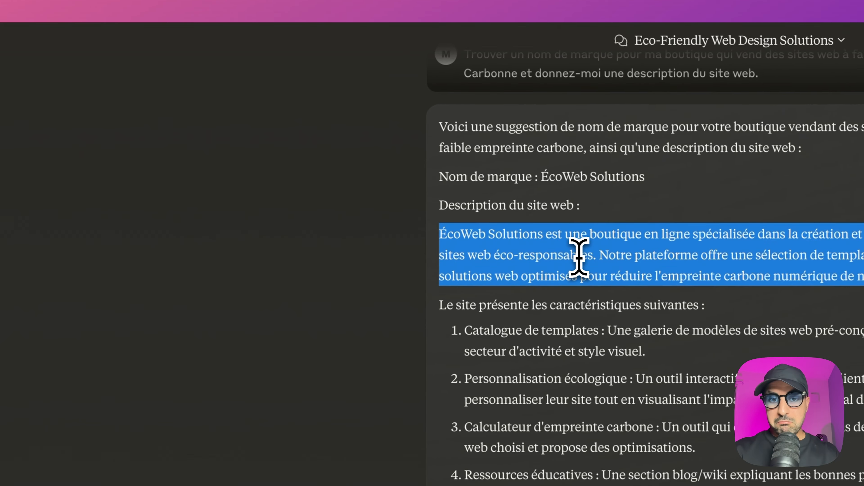
{"action": "right_click", "coordinate": [546, 242]}
{"action": "left_click", "coordinate": [608, 281]}
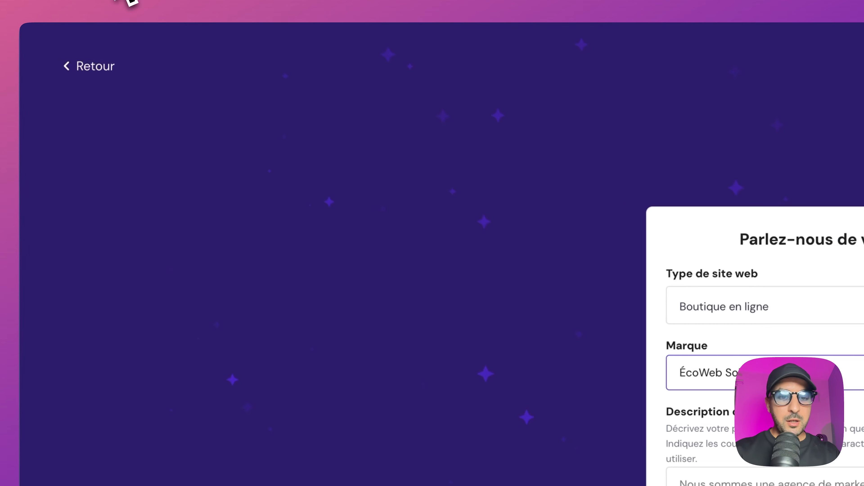
{"action": "left_click", "coordinate": [574, 346]}
{"action": "type", "text": "ÉcoWeb Solutions est une boutique en ligne spécialisée dans la création et la vente de sites web éco-responsables. Notre plateforme offre une sélection de templates et de solutions web optimisés pour réduire l'empreinte carbone numérique de nos clients."}
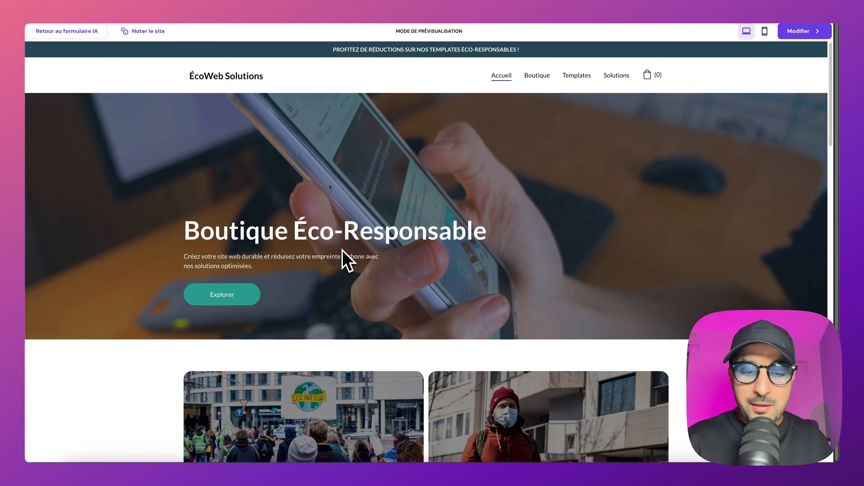
Step: Examine the generated shop's home page, Boutique page and a product page in the preview, including the mobile layout
{"action": "scroll", "coordinate": [347, 260], "scroll_direction": "down", "scroll_amount": 5}
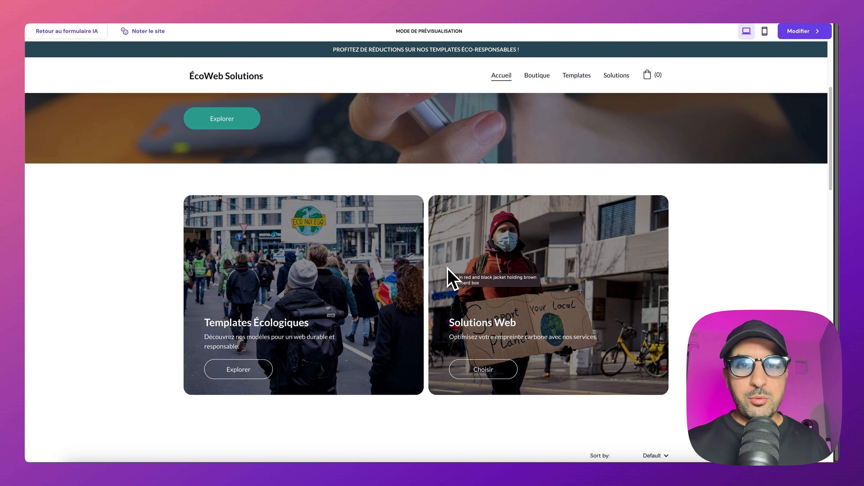
{"action": "scroll", "coordinate": [320, 259], "scroll_direction": "down", "scroll_amount": 20}
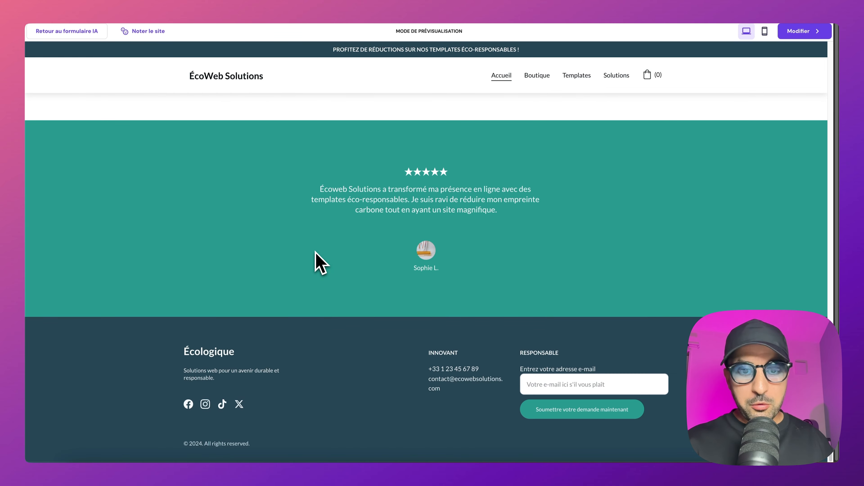
{"action": "scroll", "coordinate": [318, 260], "scroll_direction": "up", "scroll_amount": 15}
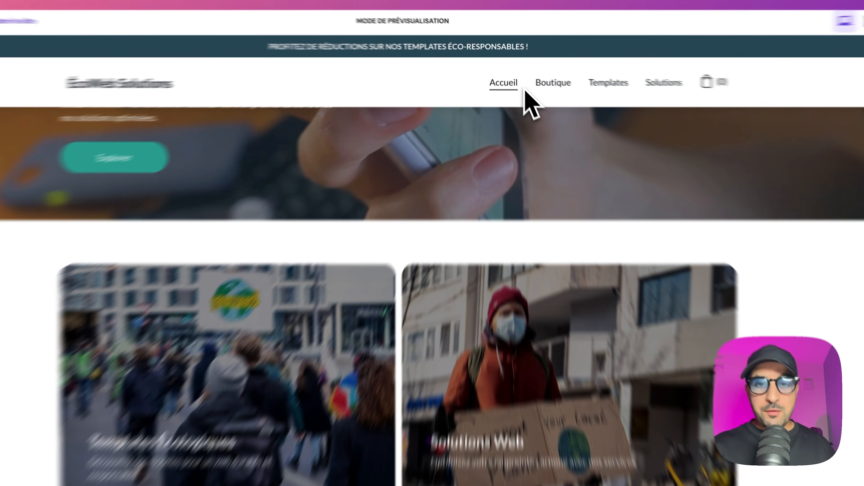
{"action": "left_click", "coordinate": [537, 75]}
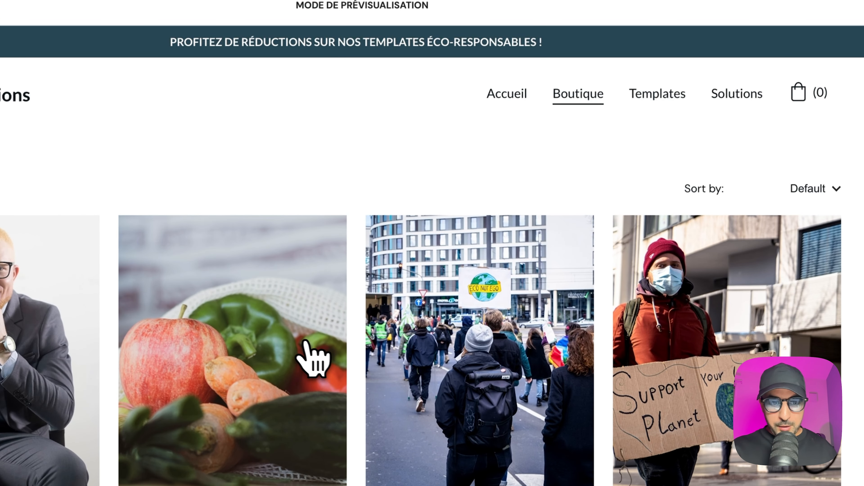
{"action": "left_click", "coordinate": [303, 342]}
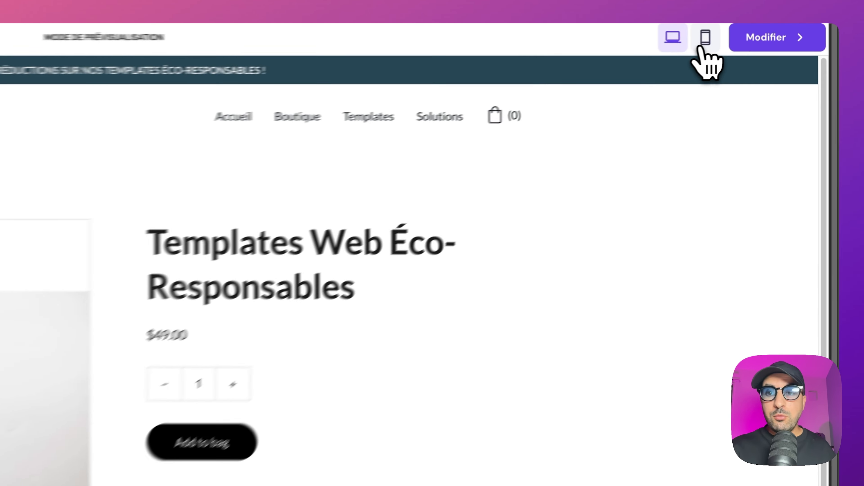
{"action": "left_click", "coordinate": [703, 44]}
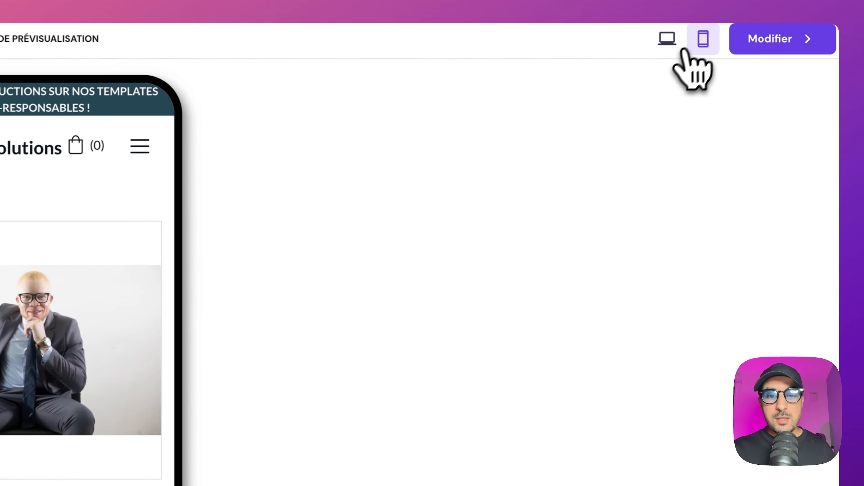
{"action": "left_click", "coordinate": [747, 31]}
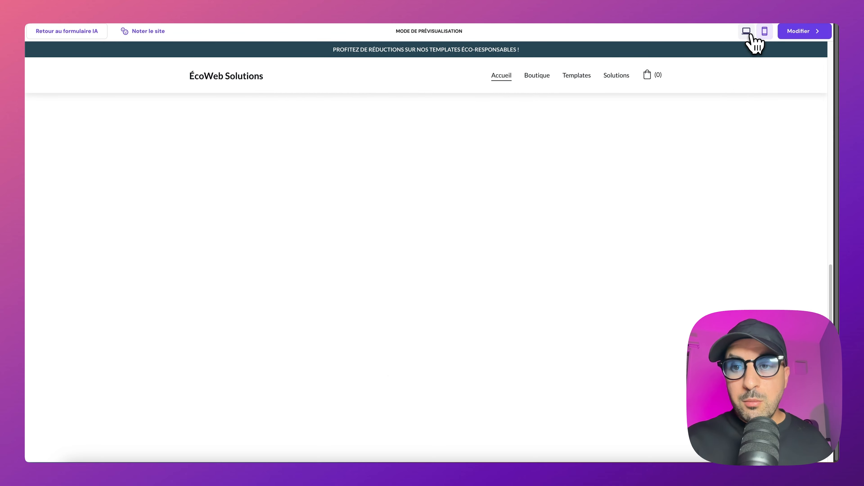
Step: Open the generated site for editing and configure the shop for France with EUR (€) as its currency
{"action": "mouse_move", "coordinate": [792, 34]}
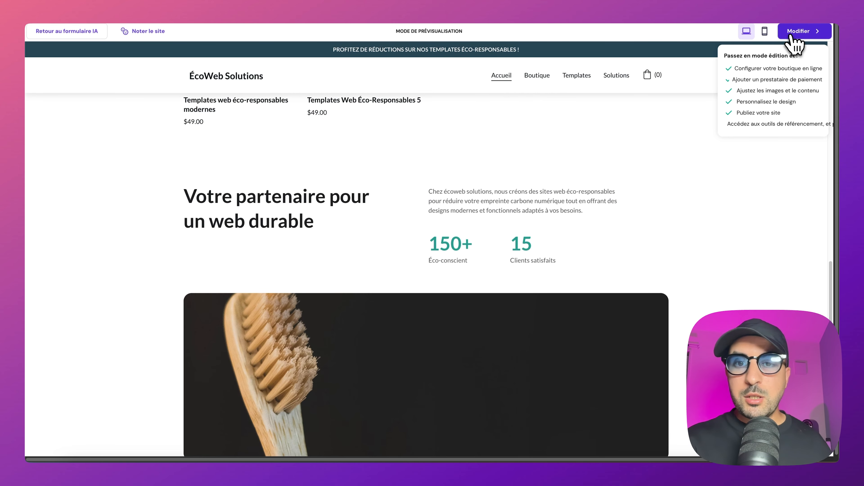
{"action": "left_click", "coordinate": [791, 35]}
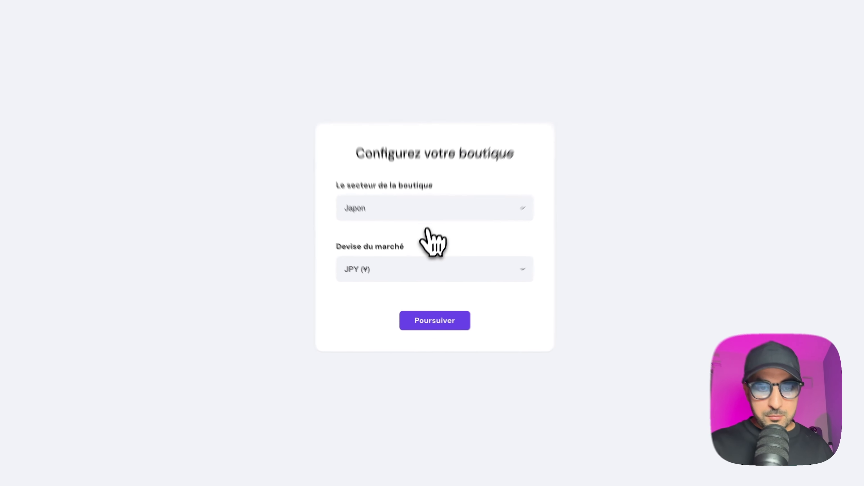
{"action": "left_click", "coordinate": [436, 238]}
{"action": "key", "text": "BackSpace"}
{"action": "key", "text": "BackSpace"}
{"action": "key", "text": "BackSpace"}
{"action": "key", "text": "BackSpace"}
{"action": "key", "text": "BackSpace"}
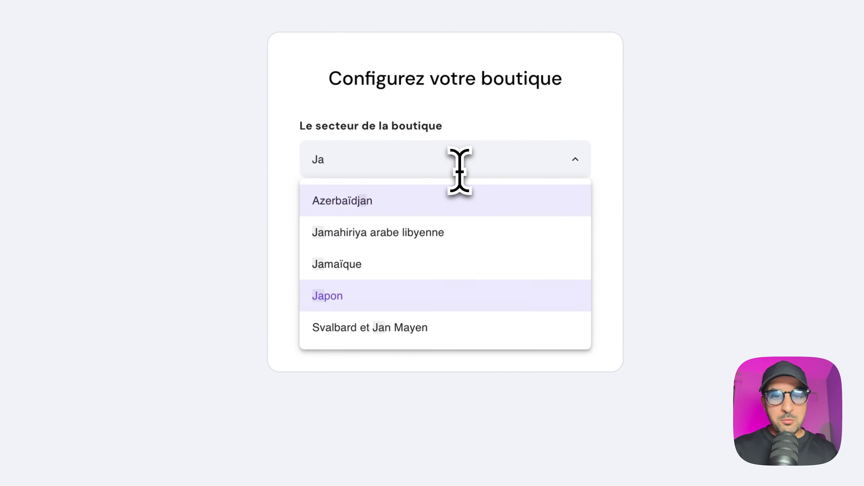
{"action": "type", "text": "fran"}
{"action": "left_click", "coordinate": [382, 206]}
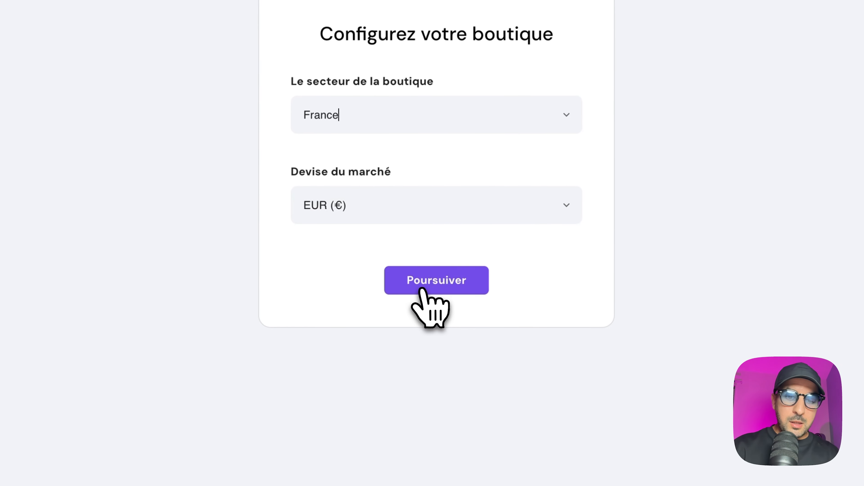
{"action": "left_click", "coordinate": [423, 289]}
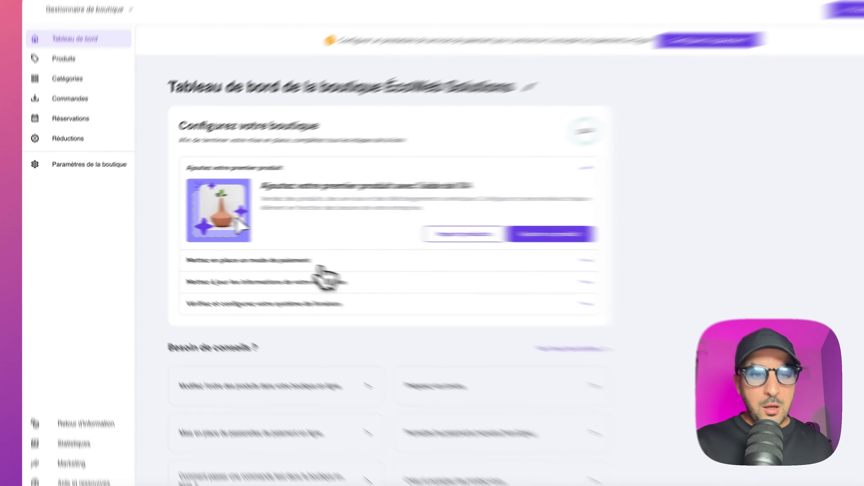
Step: Examine the payment, business information and delivery tasks in the shop's setup checklist
{"action": "left_click", "coordinate": [279, 256]}
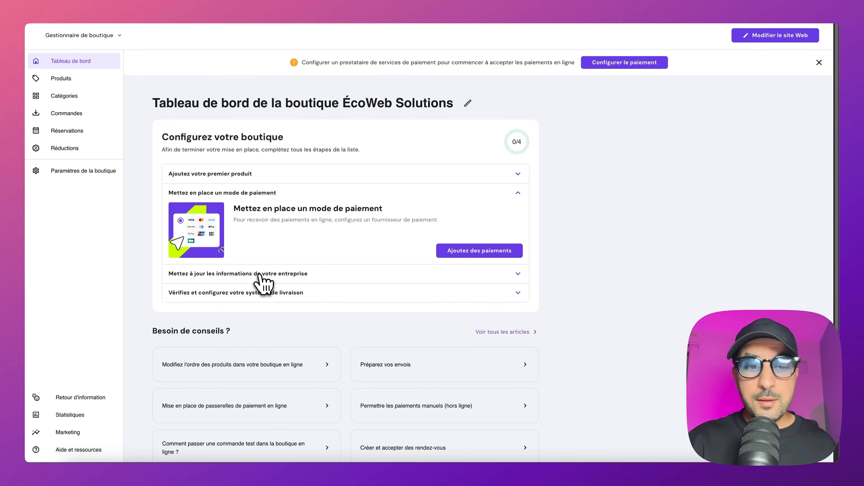
{"action": "left_click", "coordinate": [265, 274]}
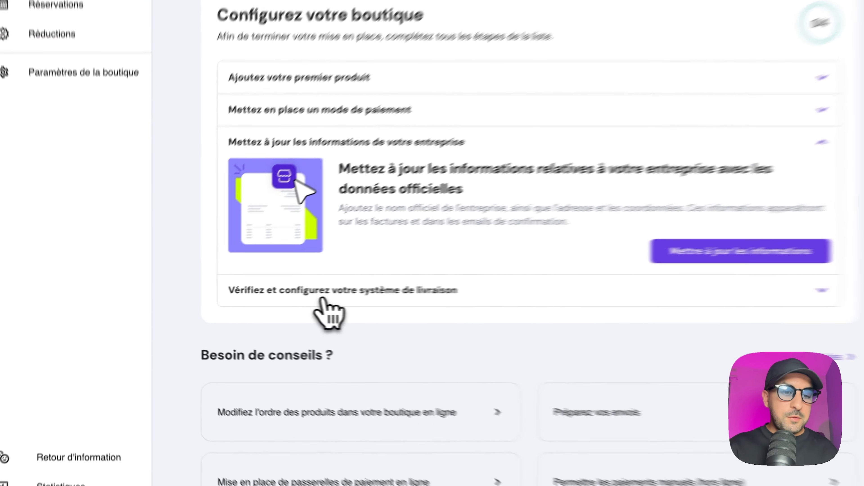
{"action": "left_click", "coordinate": [218, 300]}
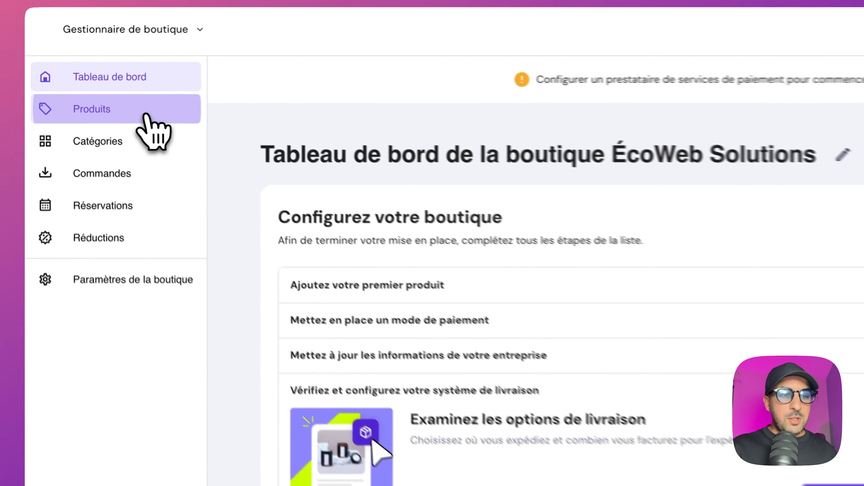
Step: Generate an AI description for the product Templates Web Éco-Responsables from "Je vends des templates de sites web" and check its options for adding media
{"action": "left_click", "coordinate": [68, 79]}
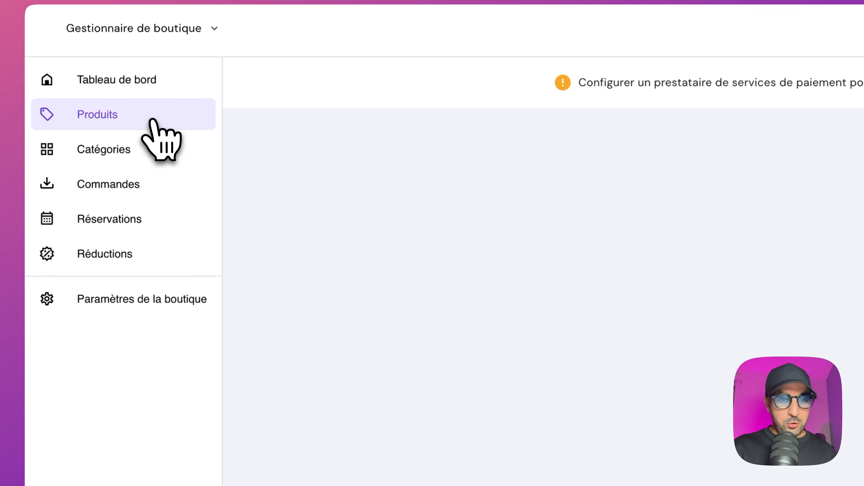
{"action": "scroll", "coordinate": [283, 318], "scroll_direction": "down", "scroll_amount": 3}
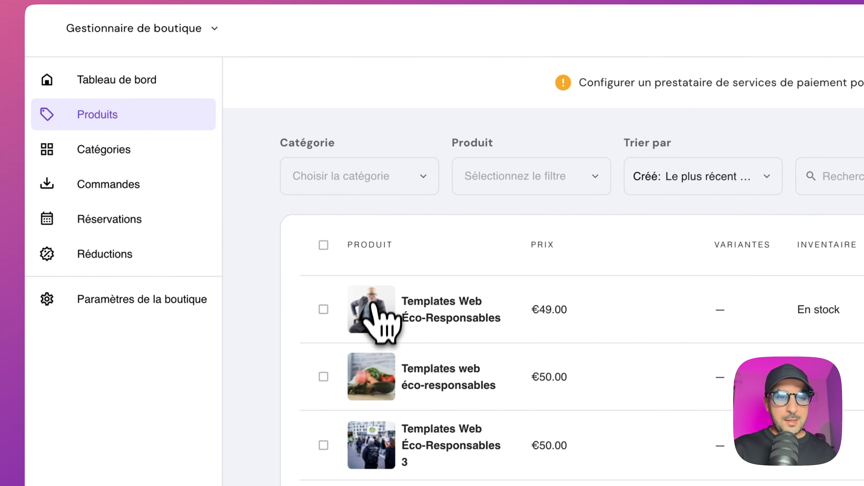
{"action": "left_click", "coordinate": [416, 316]}
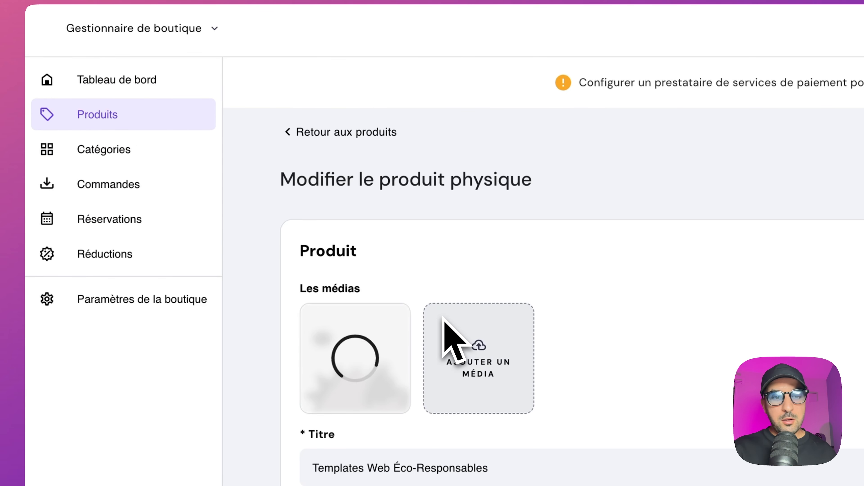
{"action": "scroll", "coordinate": [442, 316], "scroll_direction": "down", "scroll_amount": 3}
{"action": "left_click", "coordinate": [299, 286]}
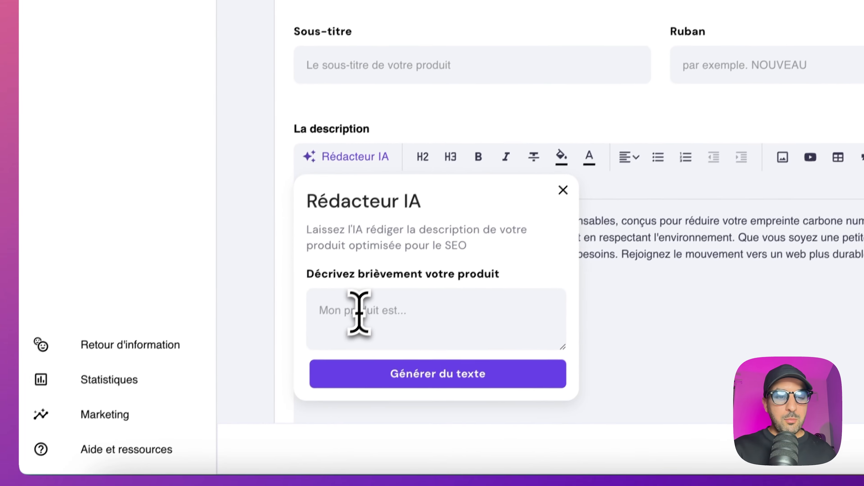
{"action": "left_click", "coordinate": [298, 440]}
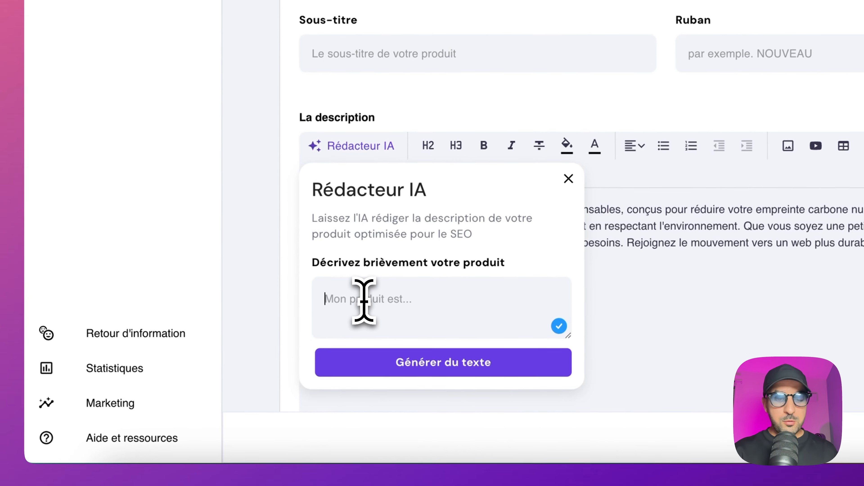
{"action": "type", "text": "Je vends des templates de si"}
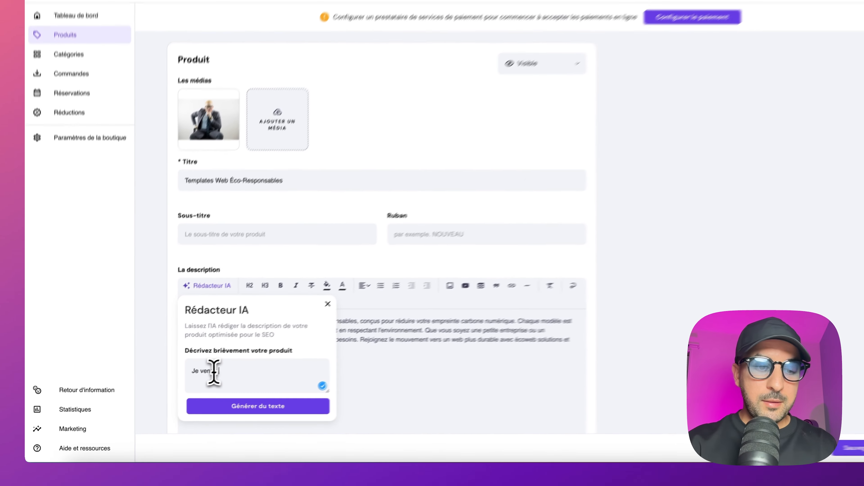
{"action": "type", "text": "tes web"}
{"action": "left_click", "coordinate": [189, 412]}
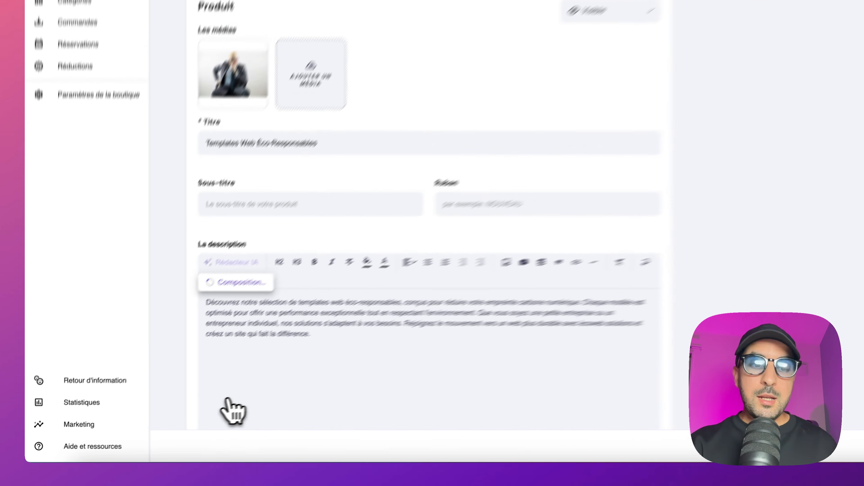
{"action": "scroll", "coordinate": [190, 422], "scroll_direction": "down", "scroll_amount": 1}
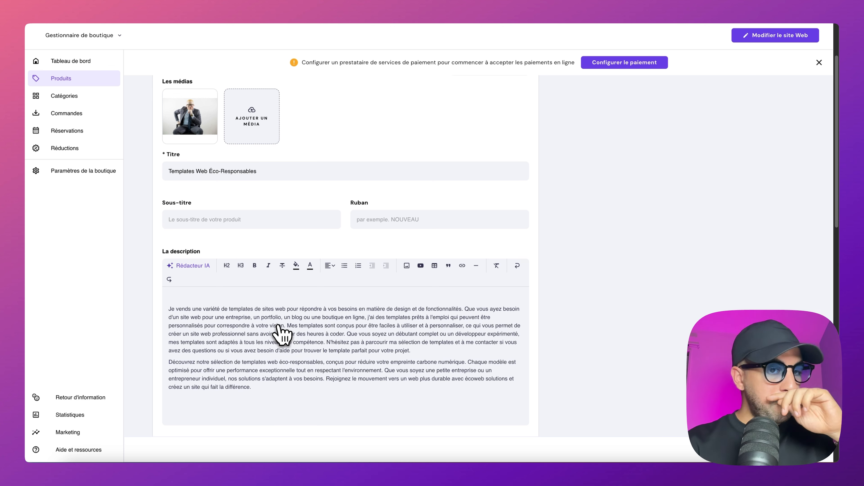
{"action": "left_click", "coordinate": [250, 131]}
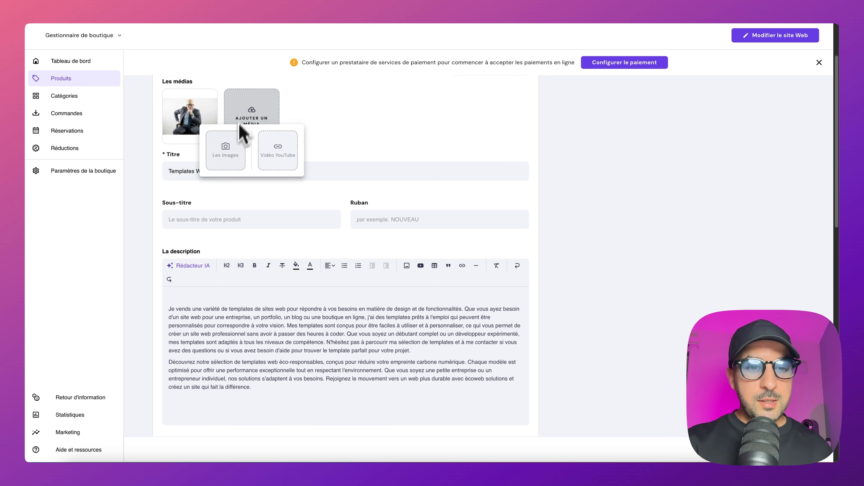
{"action": "left_click", "coordinate": [349, 133]}
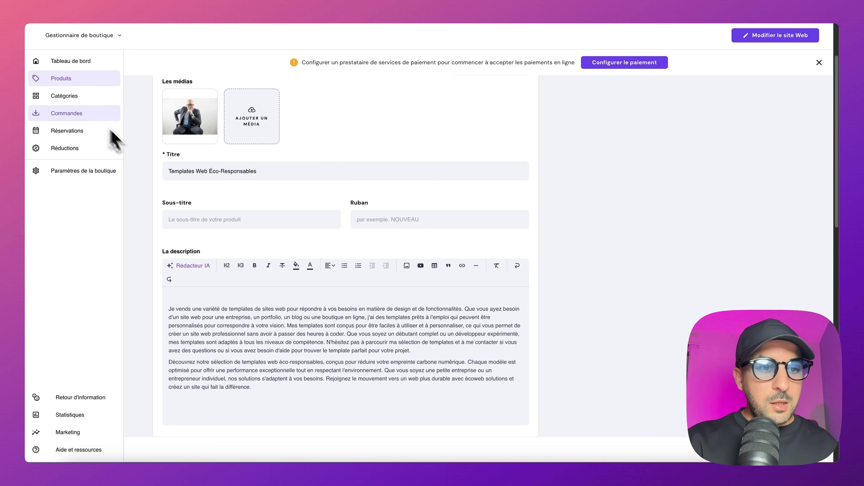
Step: Leave the product without saving its changes and view a category in the shop's product categories
{"action": "left_click", "coordinate": [85, 99]}
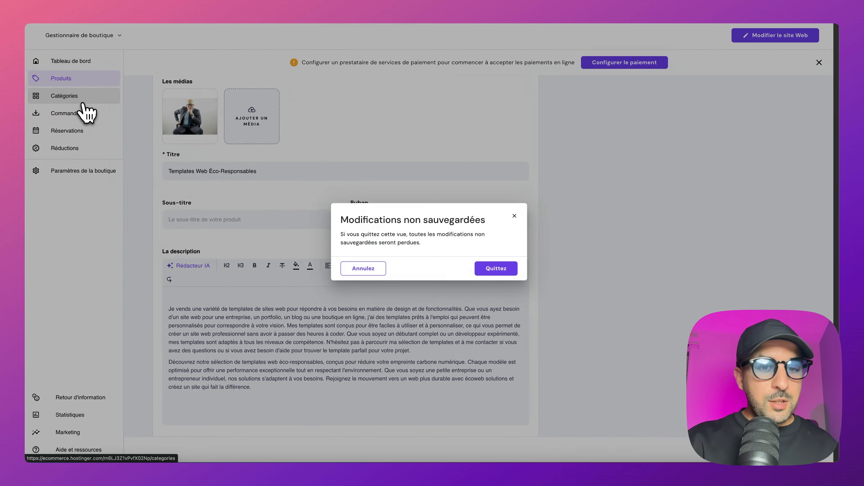
{"action": "left_click", "coordinate": [492, 268]}
{"action": "left_click", "coordinate": [202, 169]}
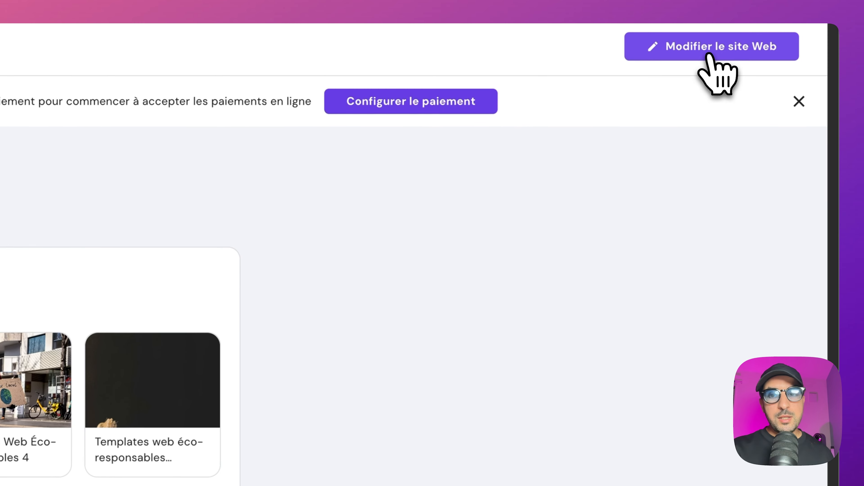
Step: Open the site editor and change the hero section's Explorer button text to "Cliquez pour en savoir plus"
{"action": "left_click", "coordinate": [709, 55]}
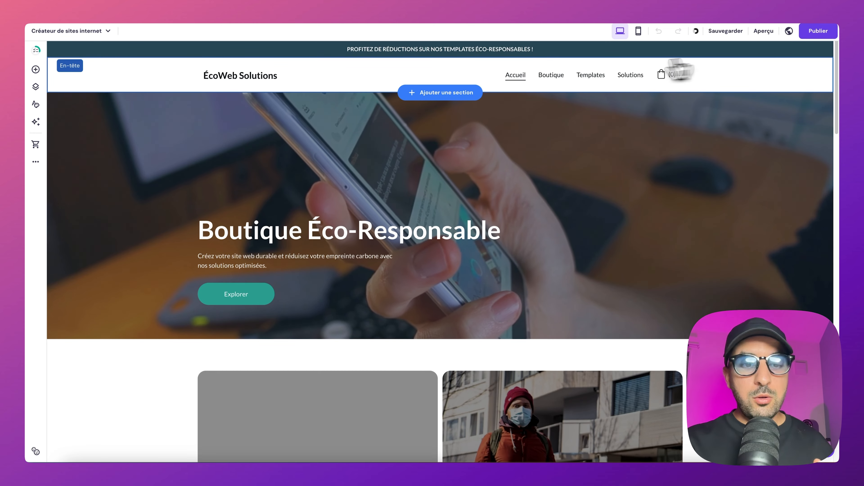
{"action": "left_click", "coordinate": [250, 289]}
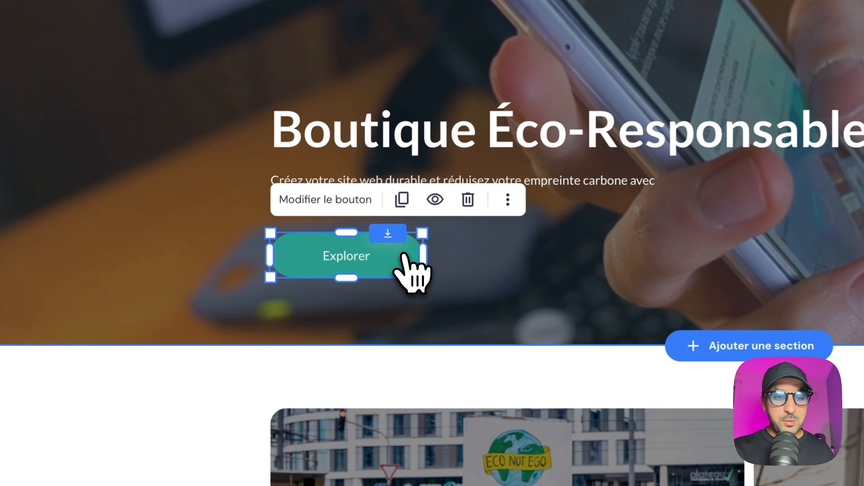
{"action": "left_click", "coordinate": [350, 205]}
{"action": "left_click_drag", "start_coordinate": [471, 280], "coordinate": [522, 280]}
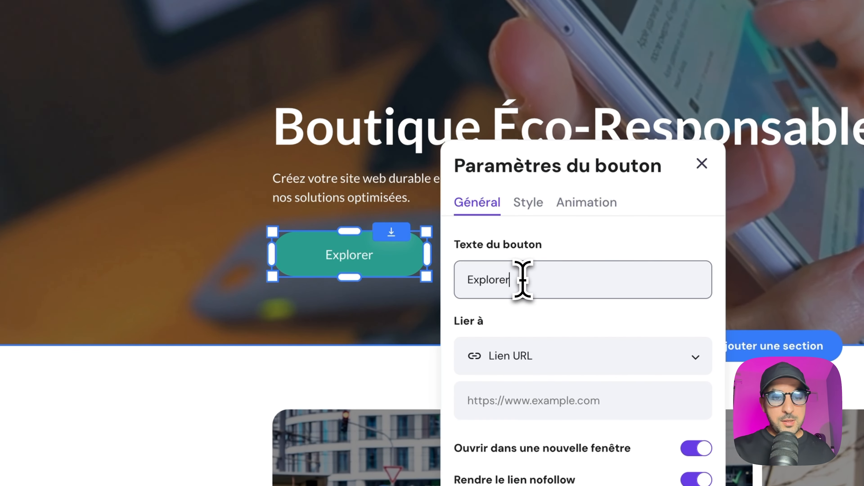
{"action": "type", "text": "Cliquez pou"}
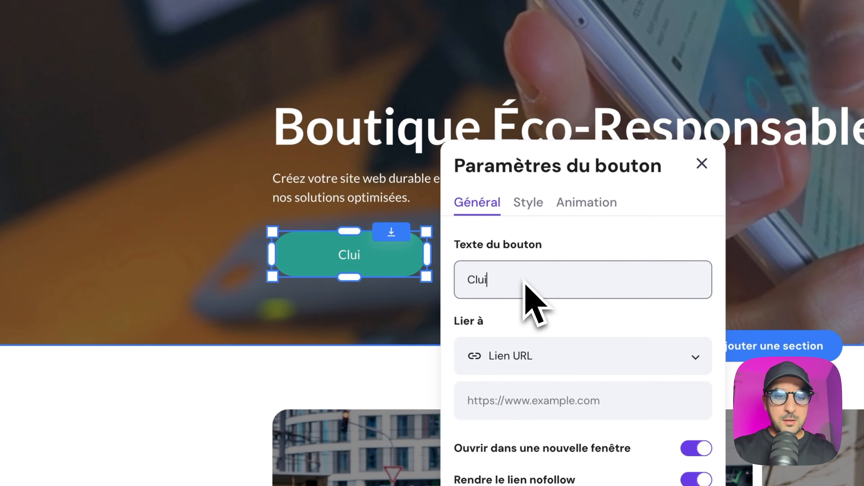
{"action": "type", "text": "r en savoir"}
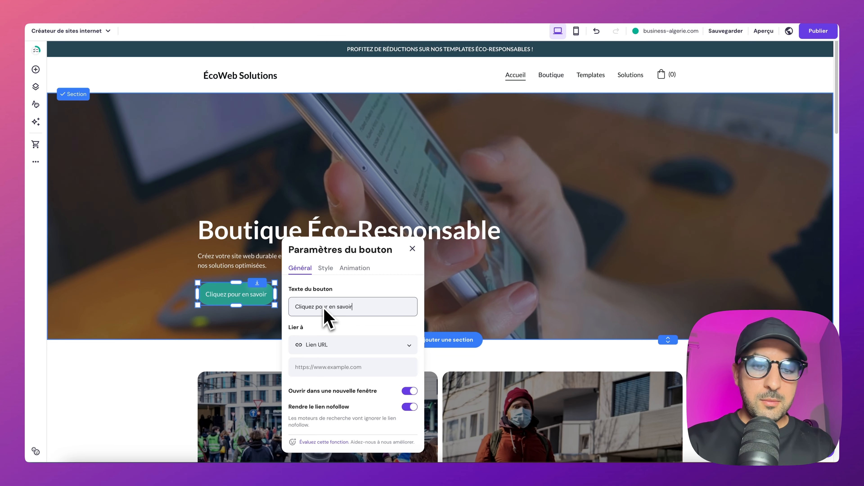
{"action": "type", "text": " plus"}
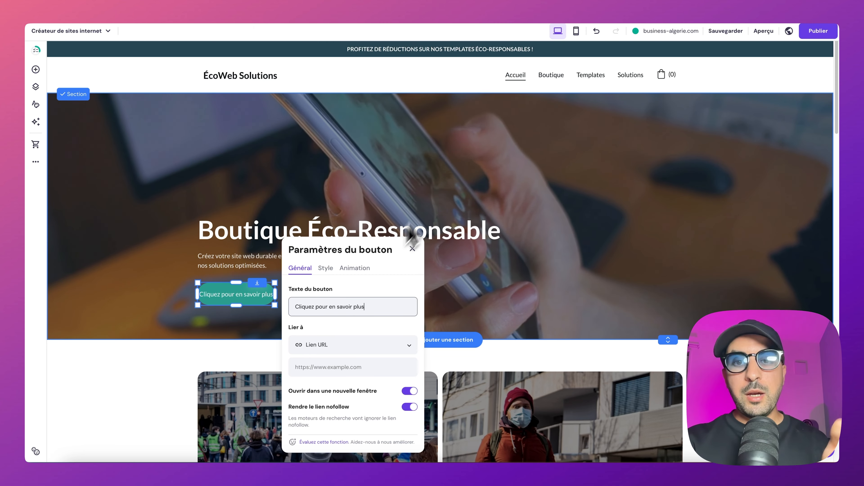
Step: Check the animation and style settings of the hero button
{"action": "left_click", "coordinate": [354, 268]}
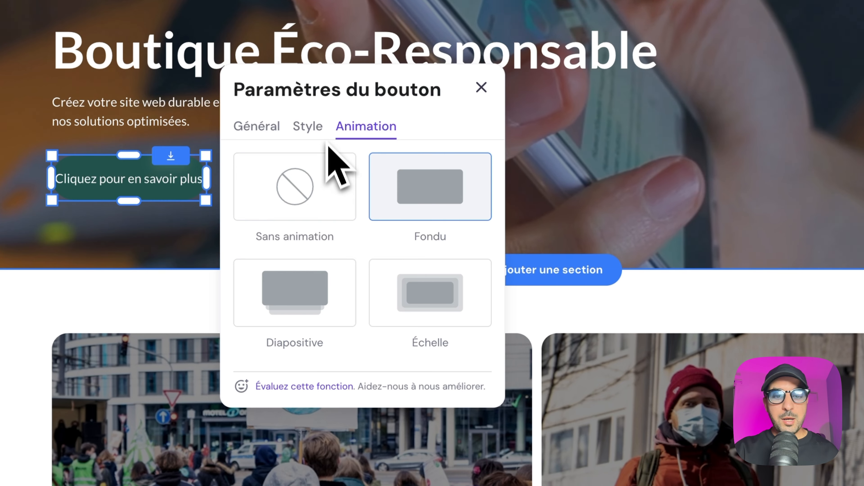
{"action": "left_click", "coordinate": [327, 270]}
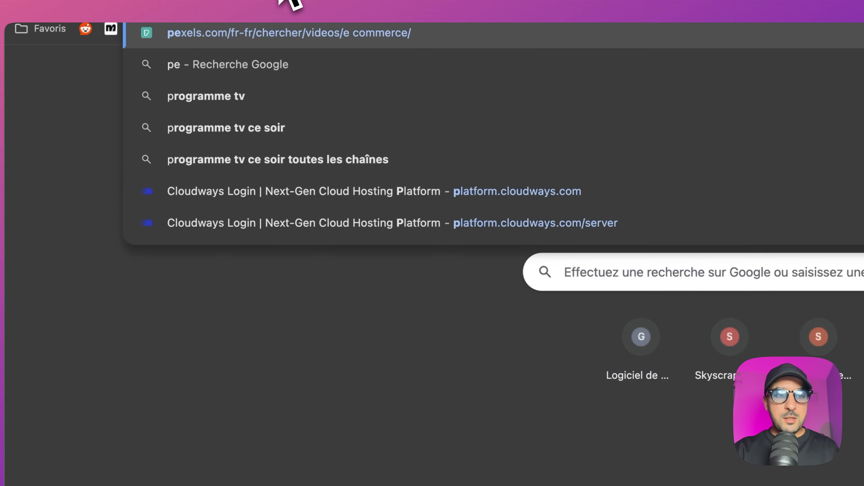
Step: Switch to Pexels and search its free photos for "site web", then browse the images
{"action": "type", "text": "xels"}
{"action": "key", "text": "Return"}
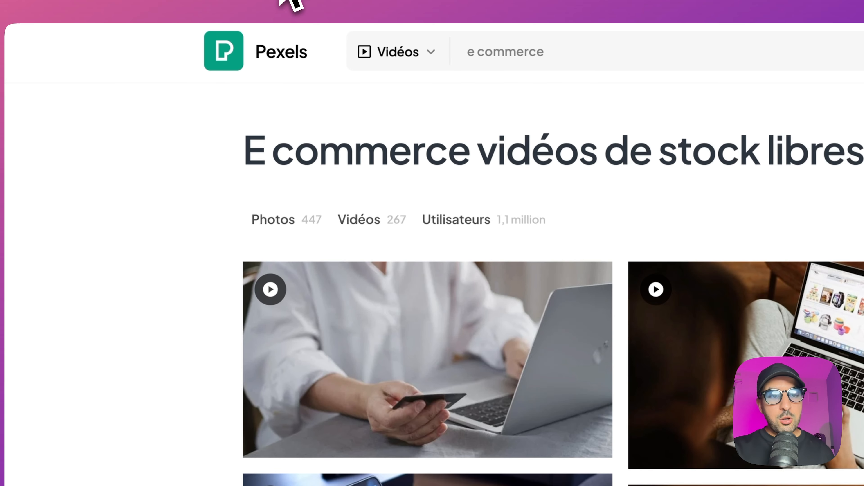
{"action": "left_click", "coordinate": [238, 49]}
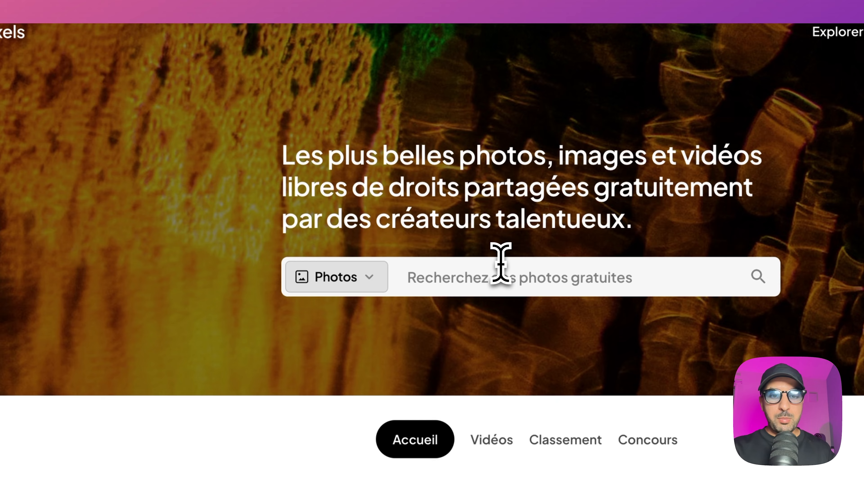
{"action": "left_click", "coordinate": [511, 279]}
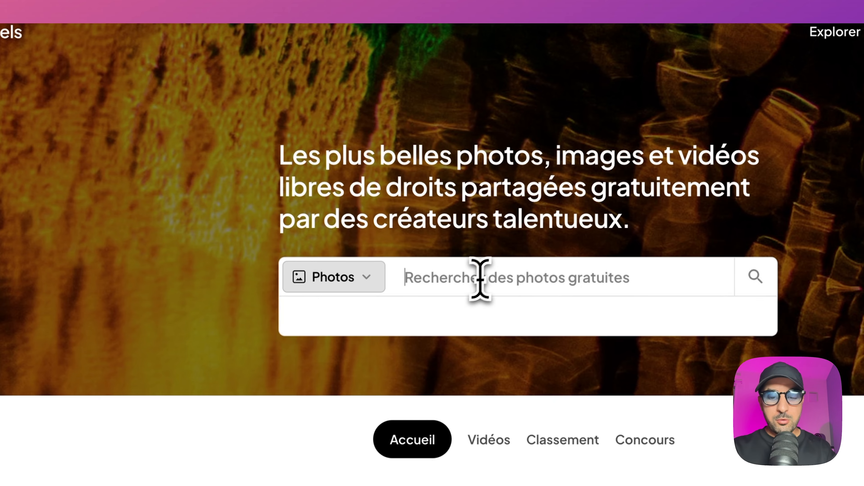
{"action": "type", "text": "site web"}
{"action": "key", "text": "Return"}
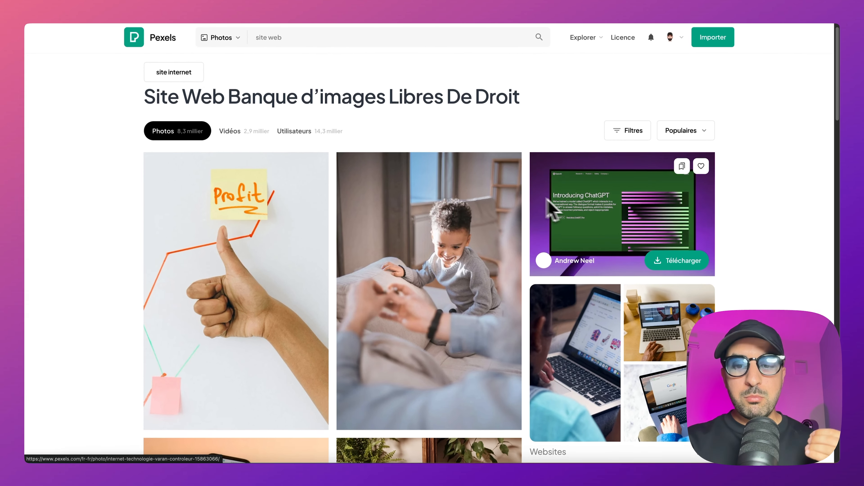
{"action": "scroll", "coordinate": [609, 248], "scroll_direction": "down", "scroll_amount": 5}
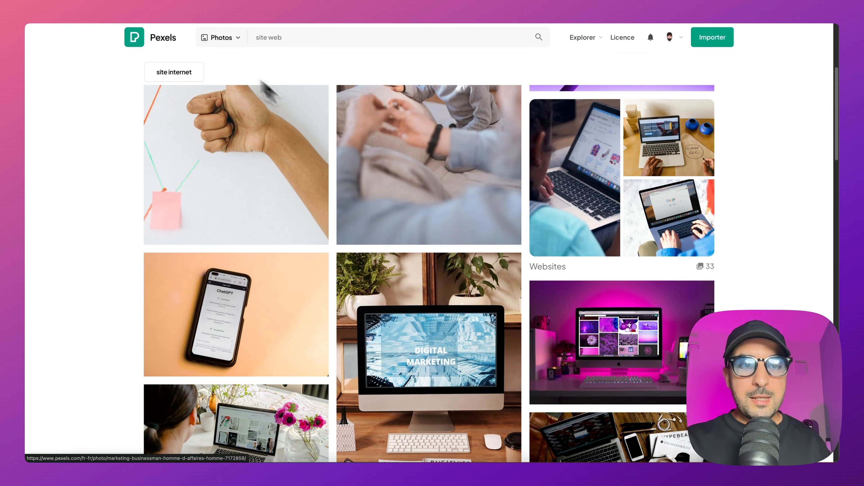
Step: Return to the site editor and examine the site-wide font, button and animation styles
{"action": "left_click", "coordinate": [104, 1]}
{"action": "left_click", "coordinate": [319, 126]}
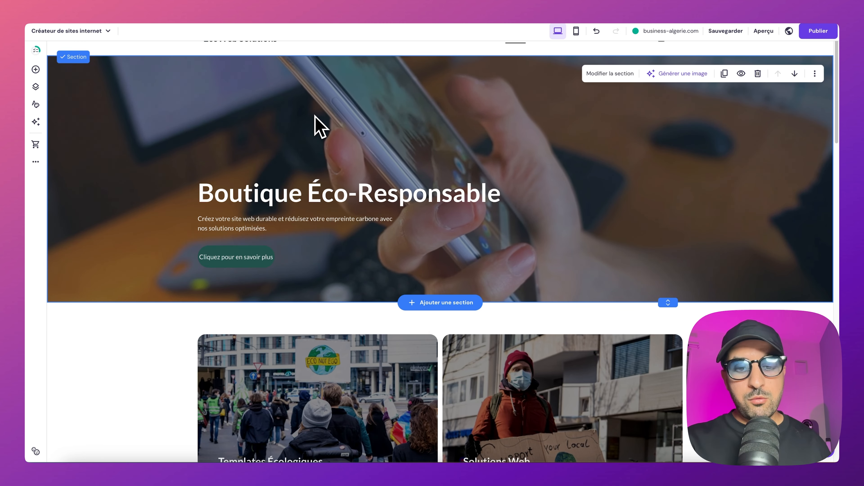
{"action": "scroll", "coordinate": [422, 215], "scroll_direction": "down", "scroll_amount": 2}
{"action": "scroll", "coordinate": [423, 207], "scroll_direction": "down", "scroll_amount": 1}
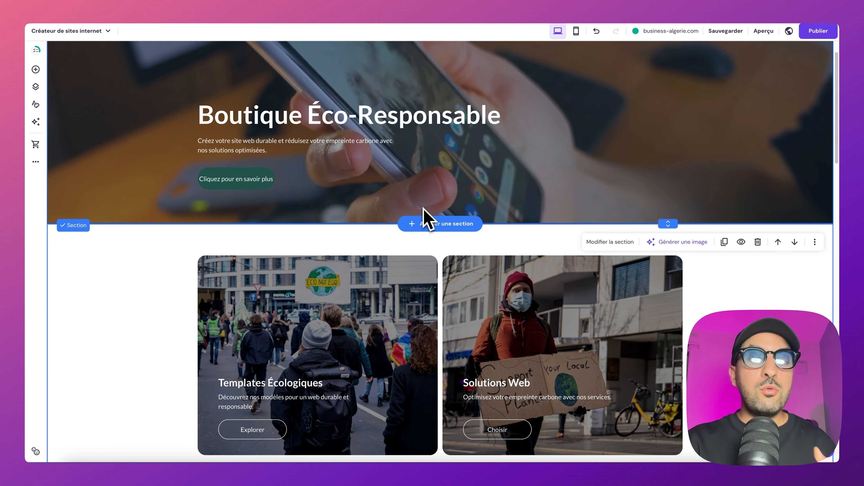
{"action": "left_click", "coordinate": [35, 104]}
{"action": "left_click", "coordinate": [97, 120]}
{"action": "left_click", "coordinate": [125, 120]}
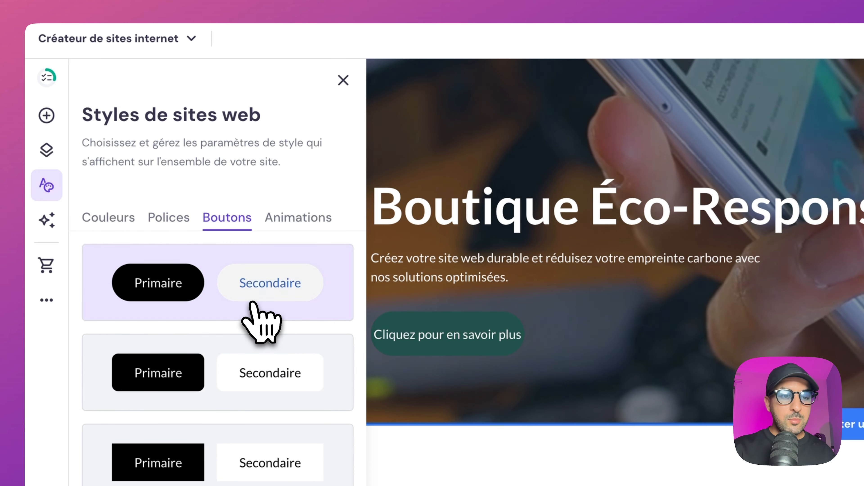
{"action": "left_click", "coordinate": [314, 218]}
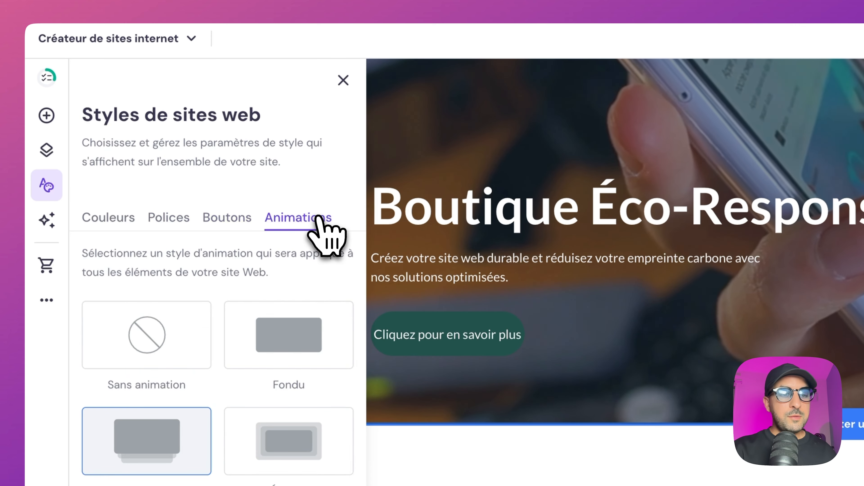
Step: Launch the AI logo maker and generate a logo from the description "website"
{"action": "left_click", "coordinate": [61, 229]}
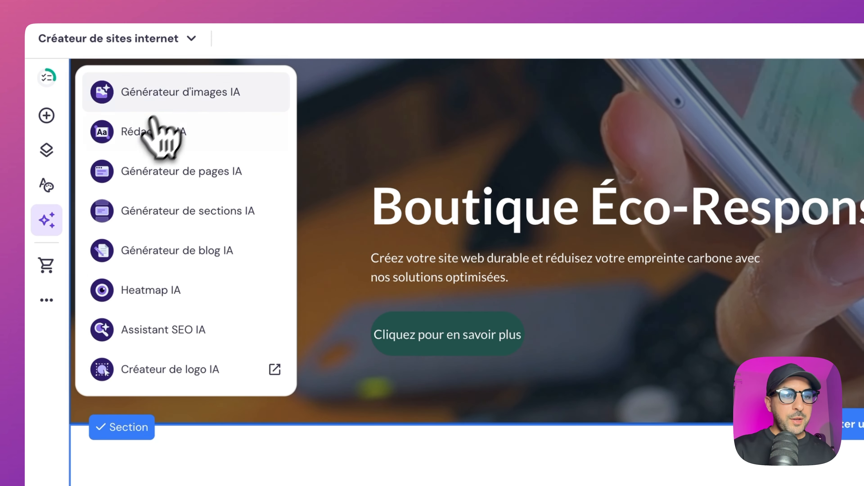
{"action": "left_click", "coordinate": [171, 369]}
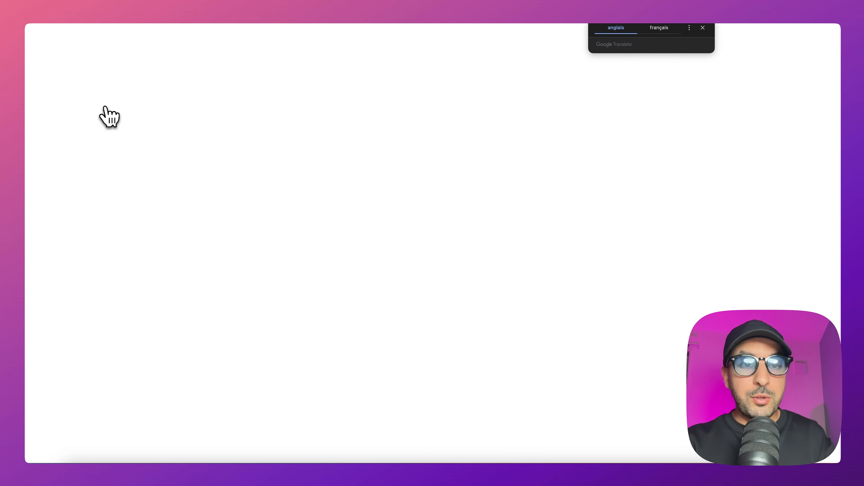
{"action": "type", "text": "website"}
{"action": "left_click", "coordinate": [637, 155]}
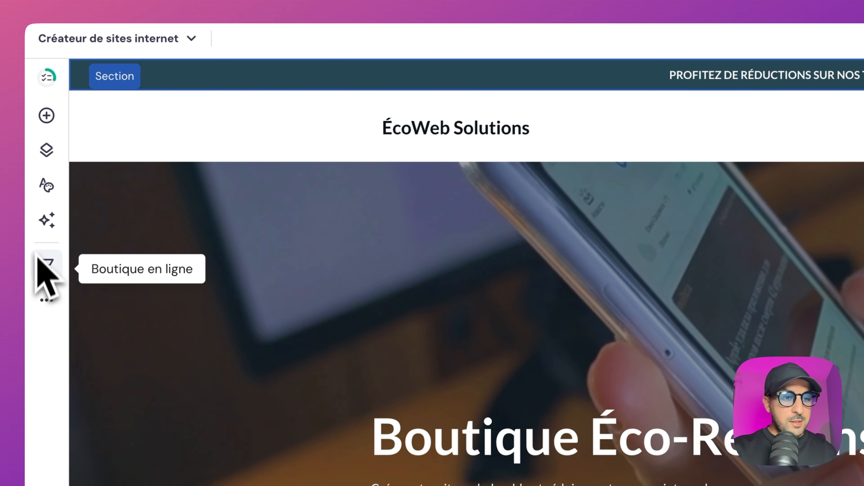
Step: Remove the Solutions page from the site's main navigation and add a Blog page
{"action": "left_click", "coordinate": [42, 232]}
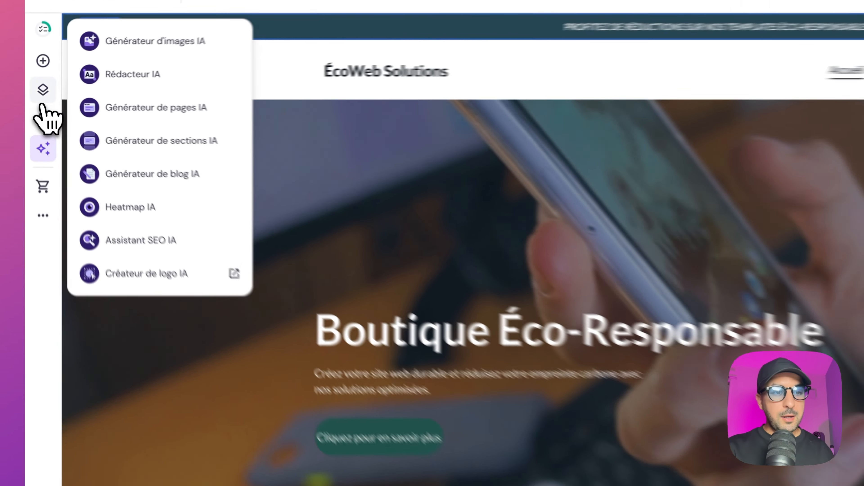
{"action": "left_click", "coordinate": [35, 87]}
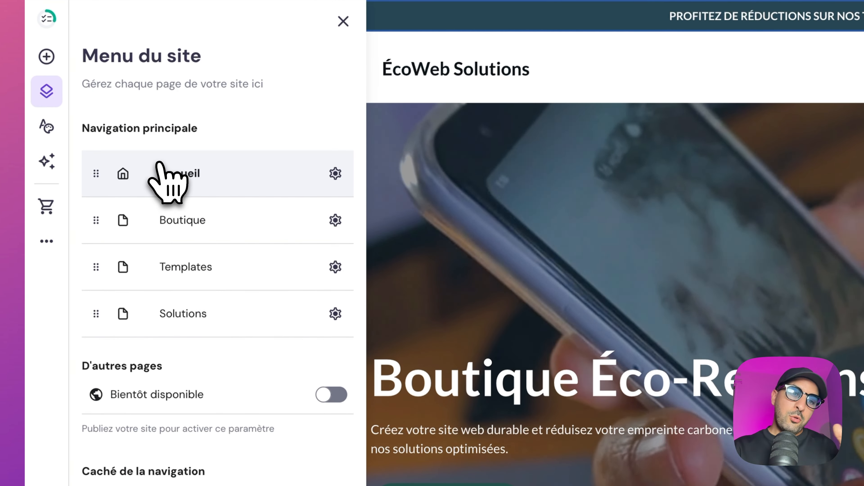
{"action": "left_click", "coordinate": [153, 219]}
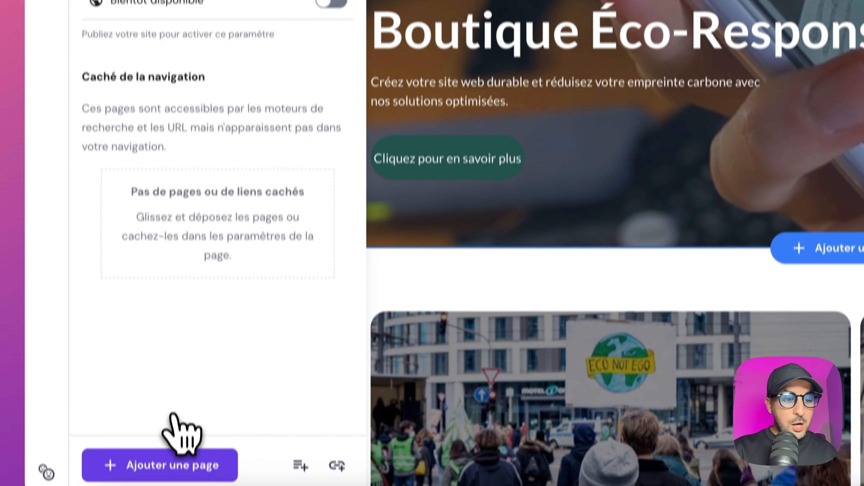
{"action": "left_click", "coordinate": [160, 463]}
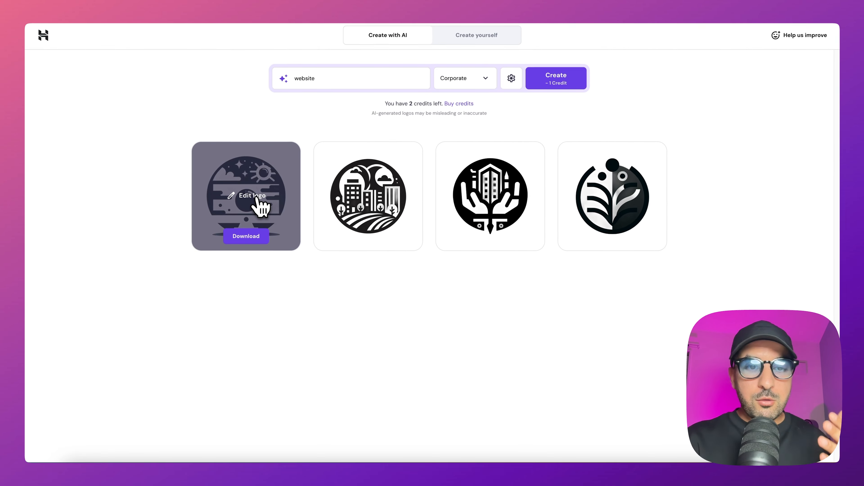
Step: Check the site header's logo settings, and set the name on the first generated logo to ECOWEBSOLUTION
{"action": "left_click", "coordinate": [260, 204]}
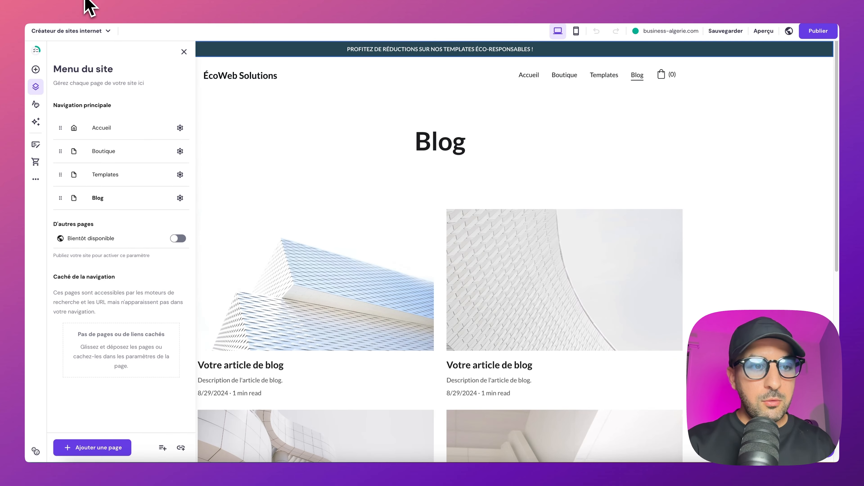
{"action": "left_click", "coordinate": [235, 80]}
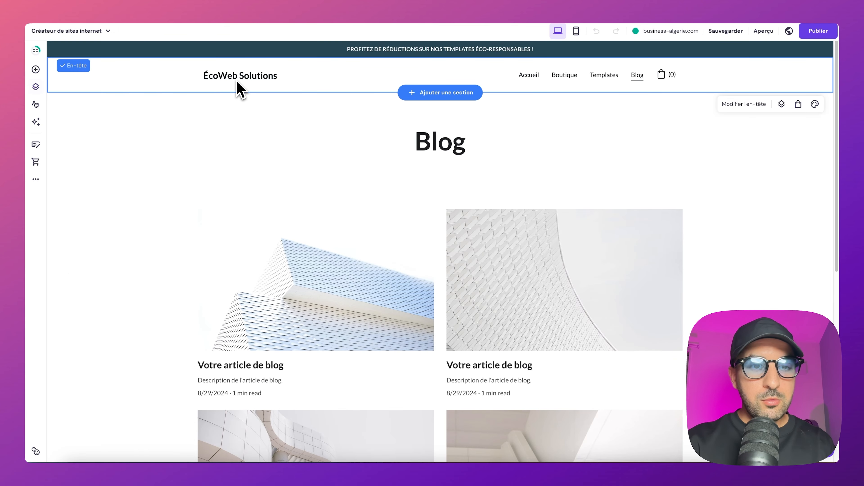
{"action": "left_click", "coordinate": [237, 82]}
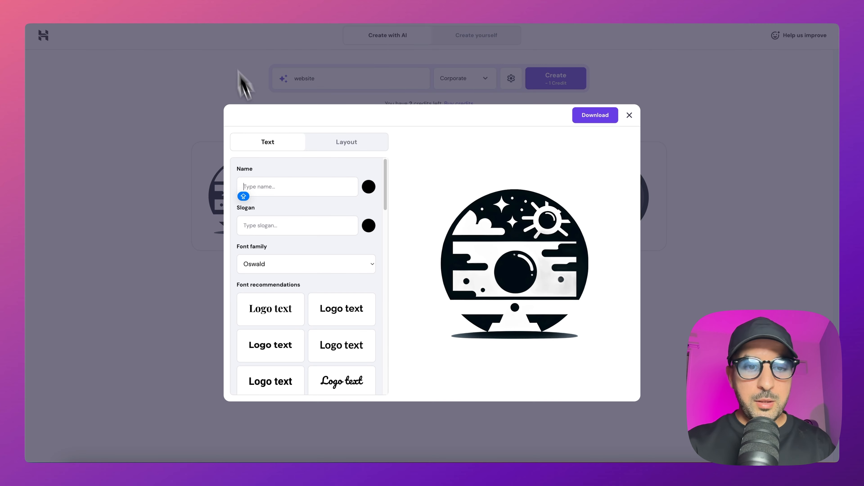
{"action": "left_click", "coordinate": [261, 187]}
{"action": "type", "text": "ECO"}
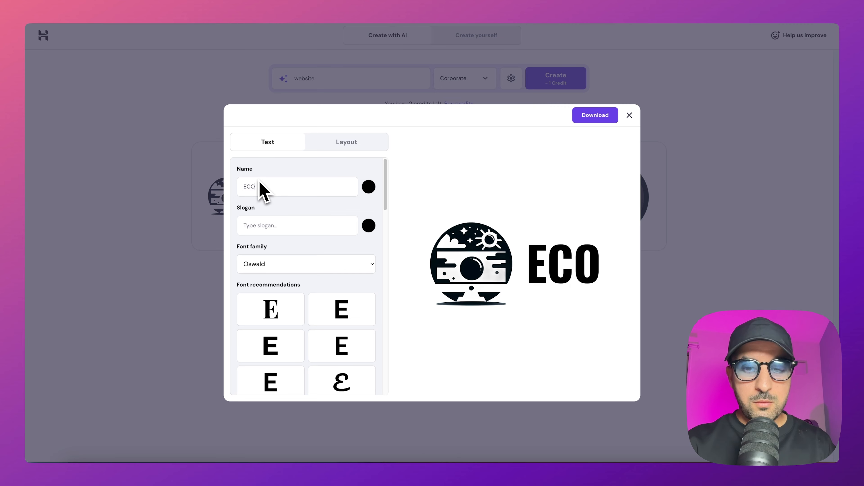
{"action": "type", "text": "WEBSOLUTION"}
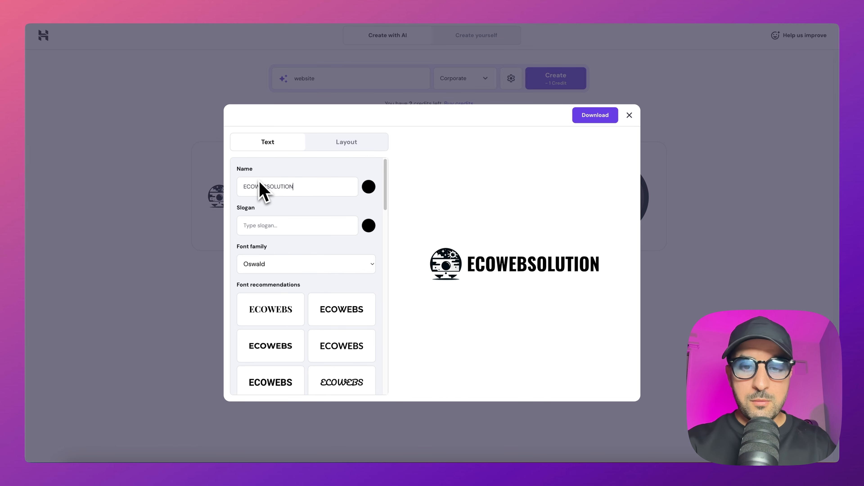
Step: Try recommended fonts such as Lato and Pacifico on the logo name, and set its font family to PT Sans
{"action": "left_click", "coordinate": [323, 315]}
{"action": "left_click", "coordinate": [329, 342]}
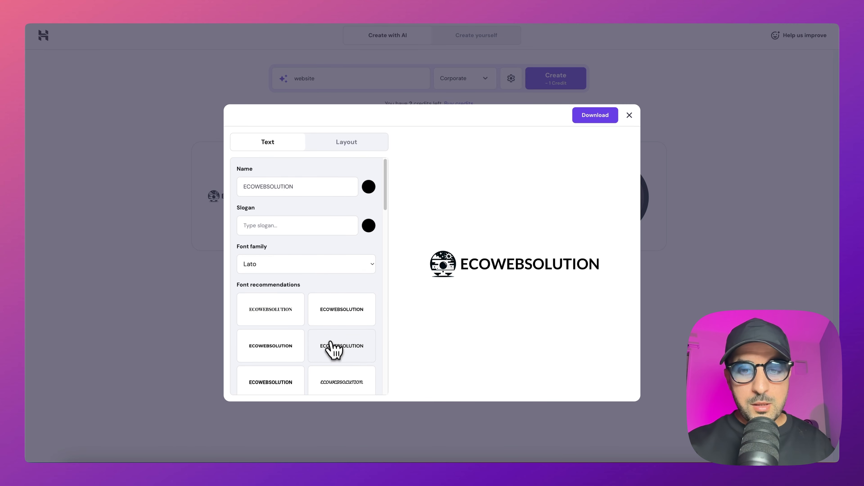
{"action": "left_click", "coordinate": [334, 371]}
{"action": "scroll", "coordinate": [337, 375], "scroll_direction": "down", "scroll_amount": 1}
{"action": "scroll", "coordinate": [335, 307], "scroll_direction": "up", "scroll_amount": 2}
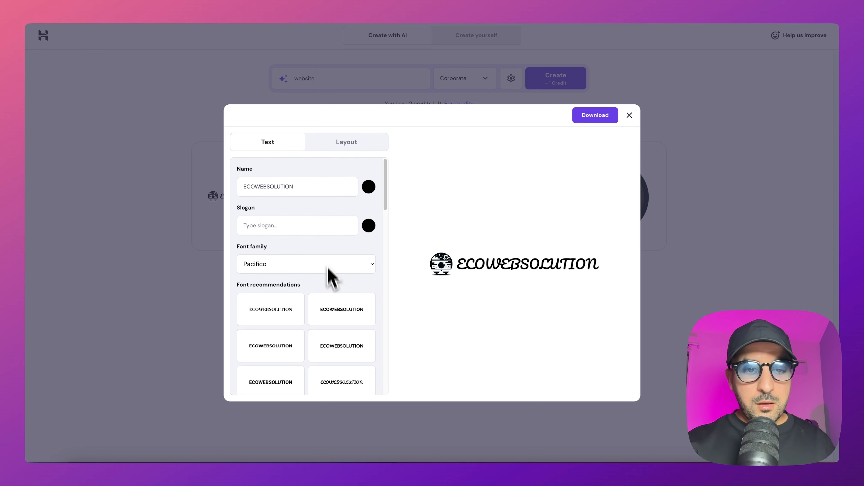
{"action": "left_click", "coordinate": [313, 265]}
{"action": "left_click", "coordinate": [312, 213]}
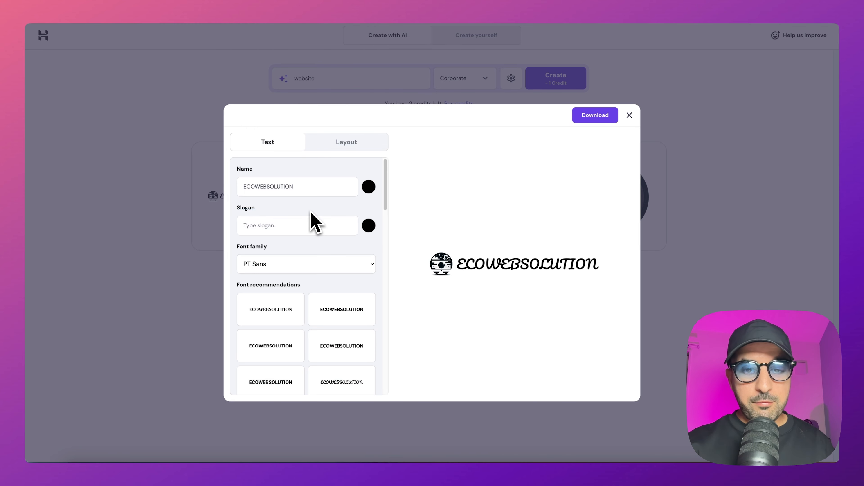
Step: Compare the logo layouts, choose the one with the icon above the text, and widen the space between icon and text
{"action": "left_click", "coordinate": [345, 143]}
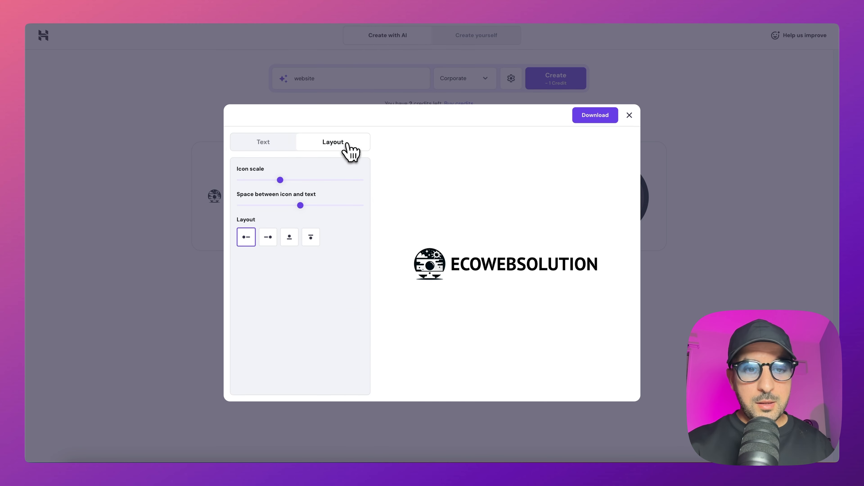
{"action": "left_click", "coordinate": [269, 238]}
{"action": "left_click", "coordinate": [289, 237]}
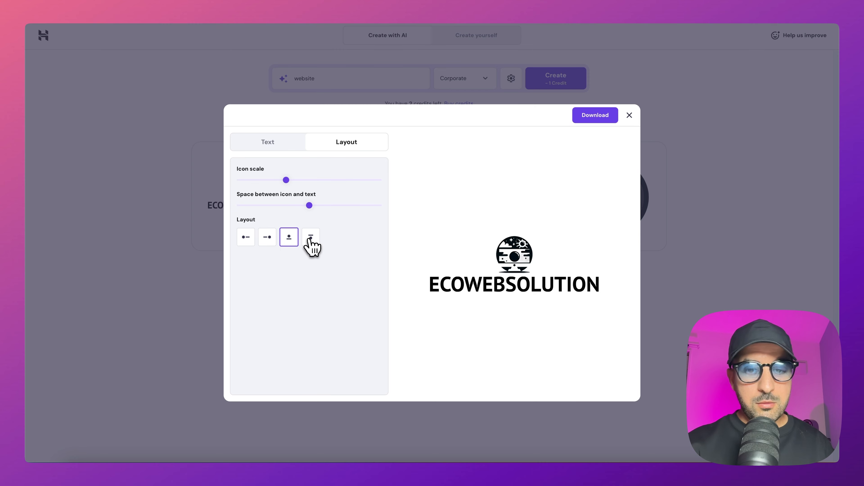
{"action": "left_click", "coordinate": [310, 237]}
{"action": "left_click", "coordinate": [289, 237]}
{"action": "left_click", "coordinate": [267, 237]}
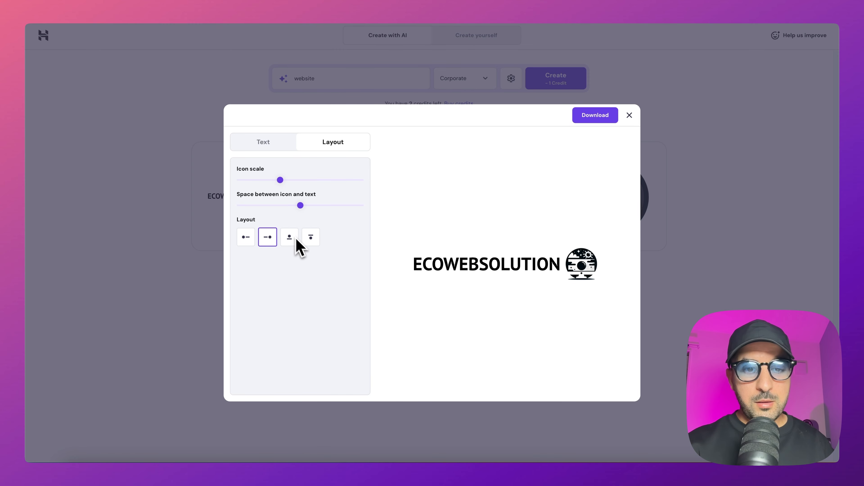
{"action": "left_click", "coordinate": [289, 237]}
{"action": "left_click_drag", "start_coordinate": [309, 205], "coordinate": [339, 205]}
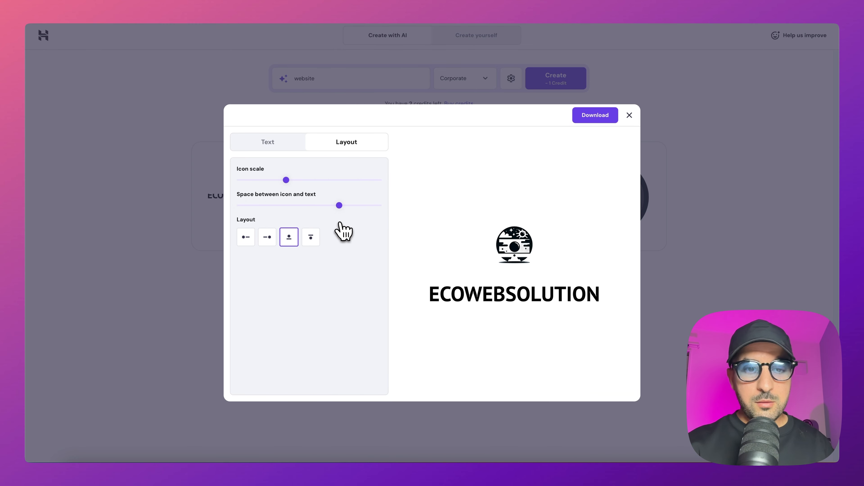